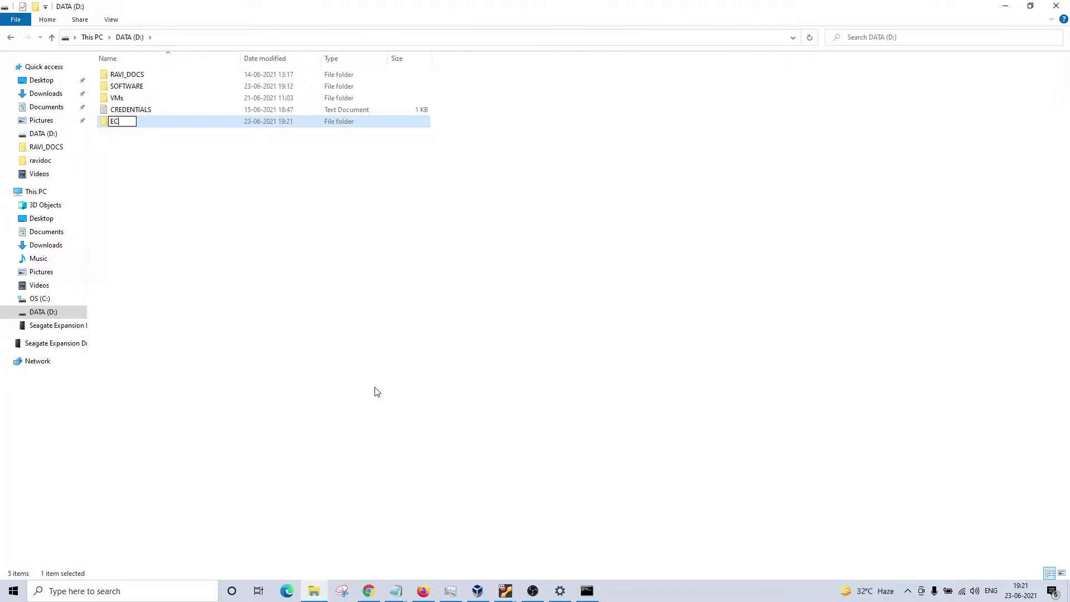
- Name the new folder on the DATA (D:) drive ECLIPSE and open it
type("PSE")
key("Return")
key("Return")
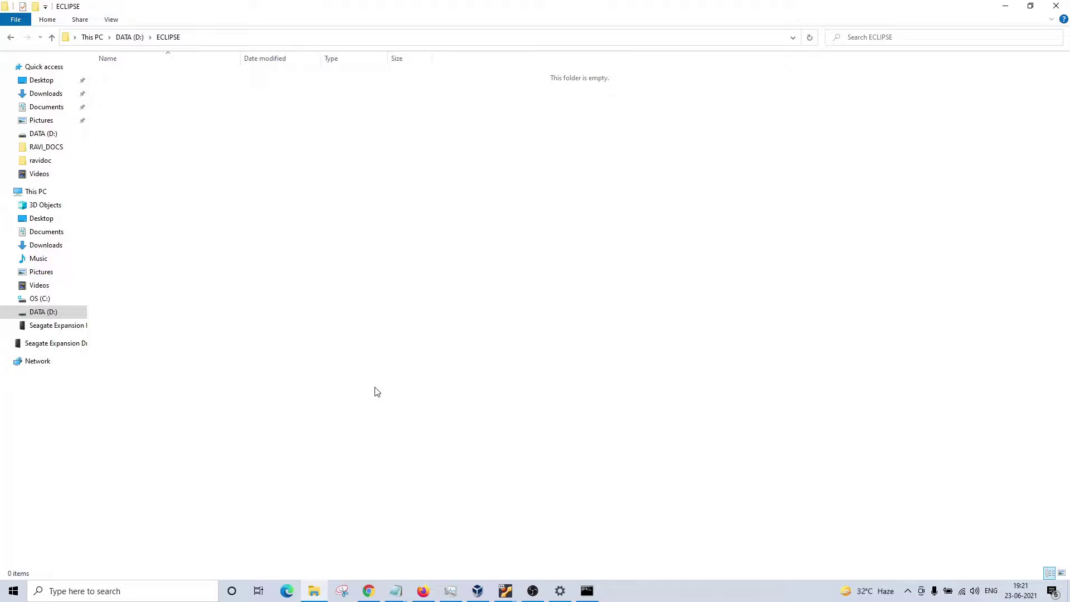
- Paste the copied eclipse-jee-luna-SR2-win32-x86_64 archive into the ECLIPSE folder, skipping the duplicate copy
right_click(222, 187)
left_click(268, 264)
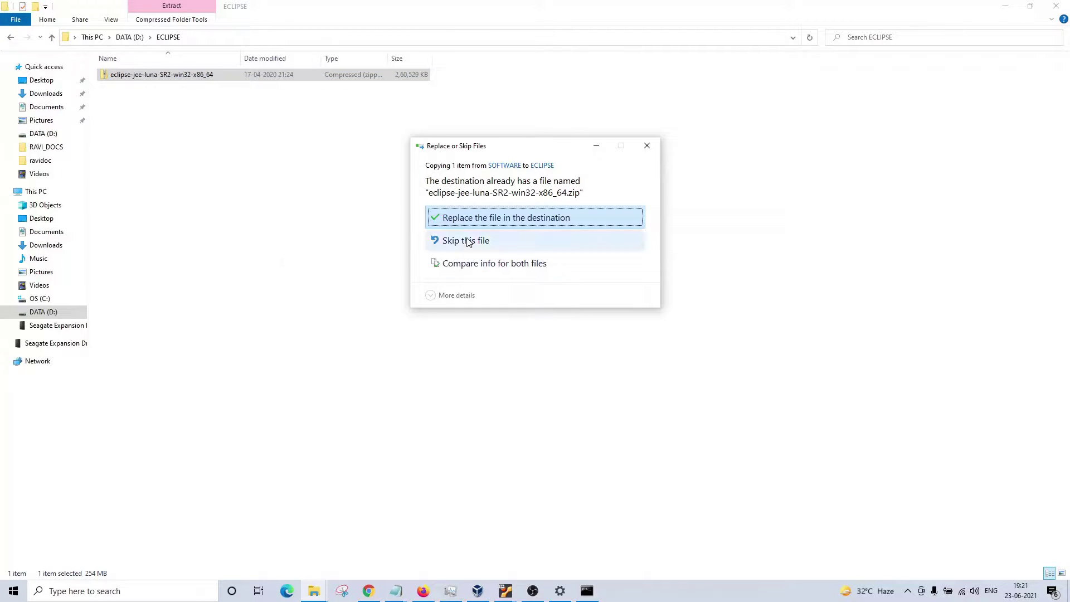
left_click(444, 242)
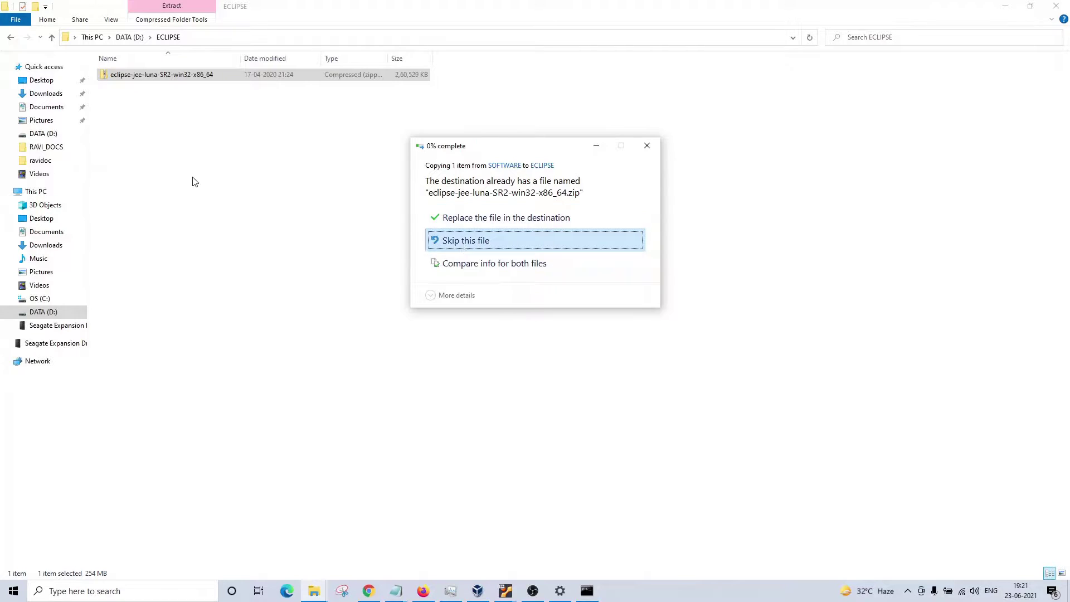
- Extract all files of the eclipse-jee-luna-SR2-win32-x86_64 archive
right_click(141, 76)
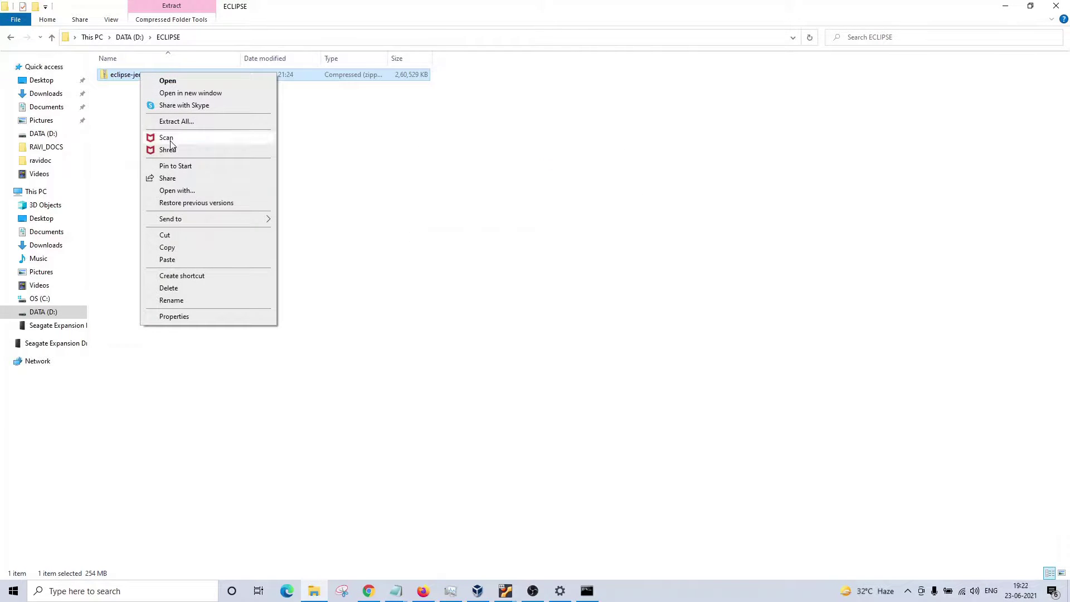
left_click(186, 124)
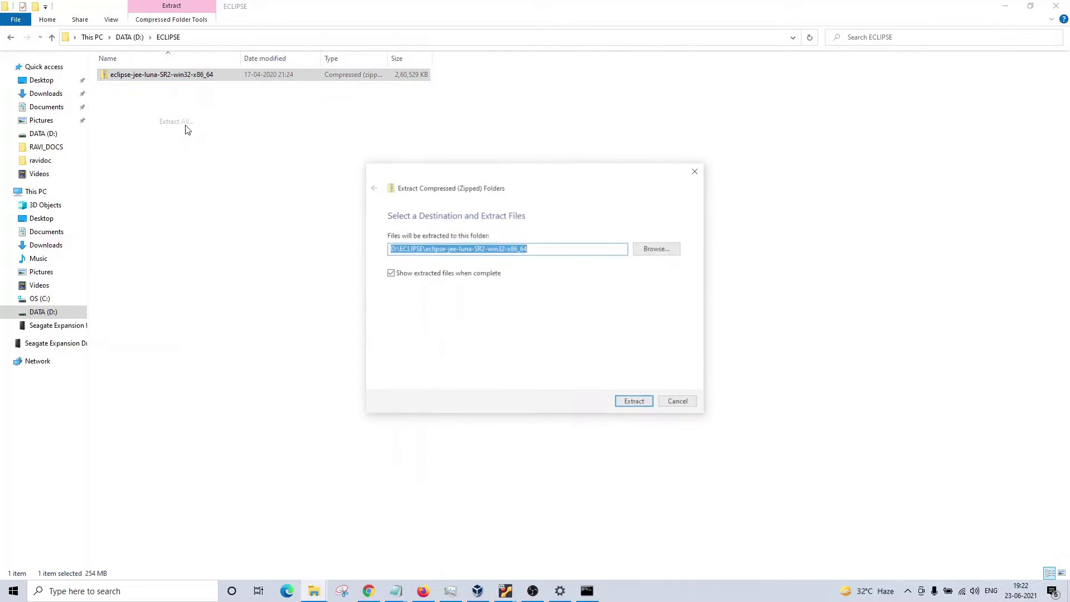
left_click(637, 406)
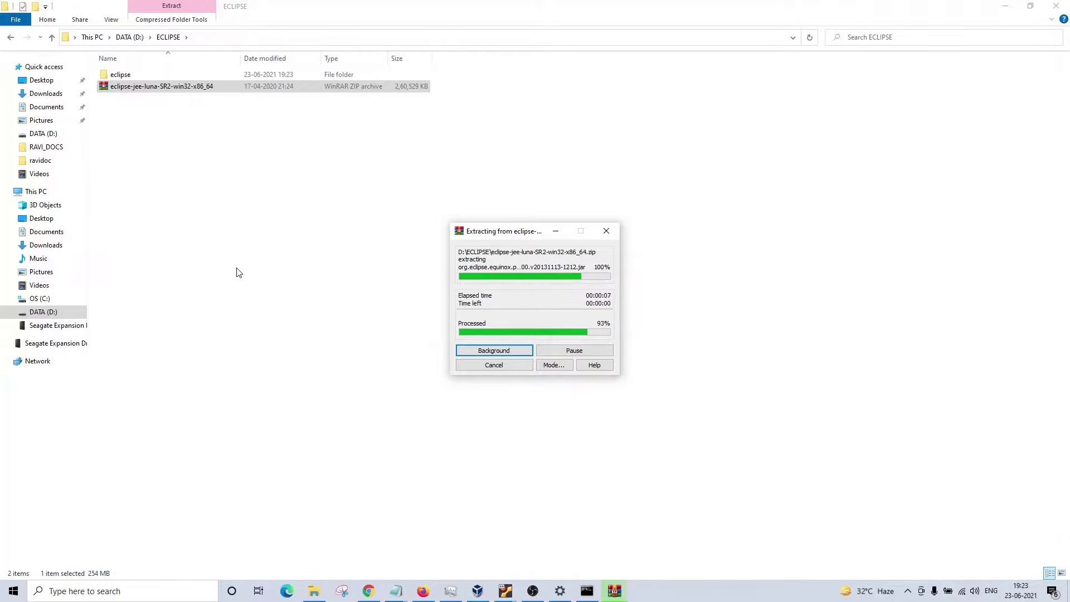
- Go into the extracted eclipse folder and open its eclipse configuration settings file in a maximized Notepad window
double_click(133, 78)
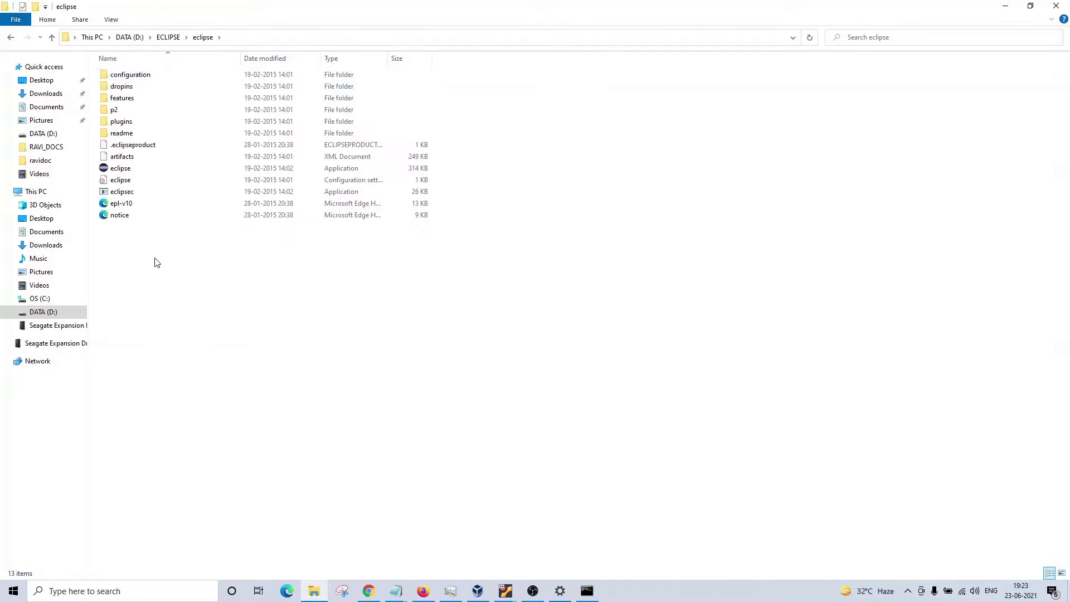
left_click(123, 183)
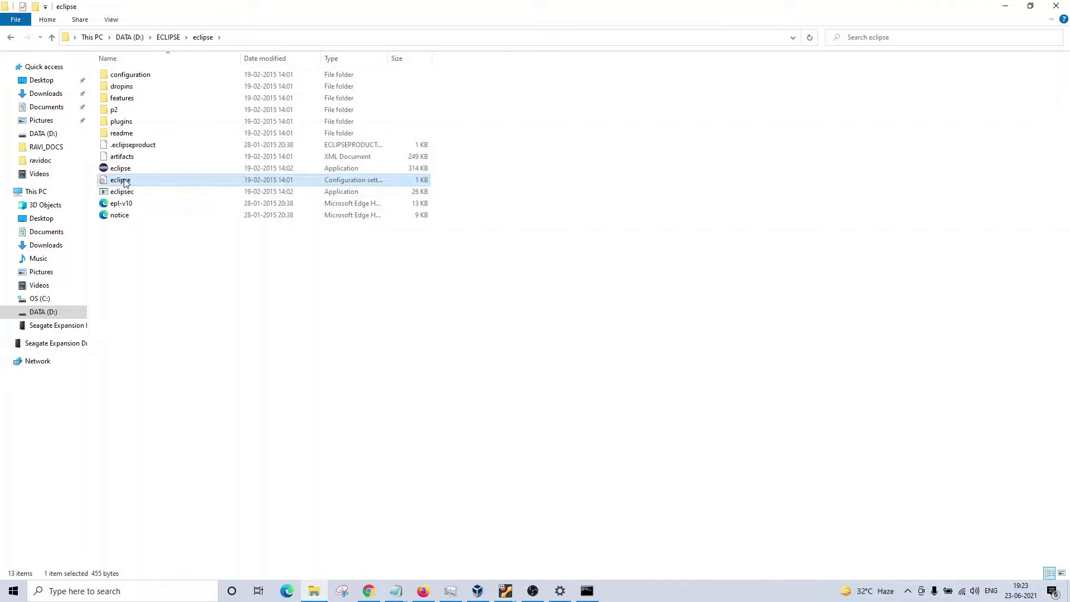
right_click(123, 183)
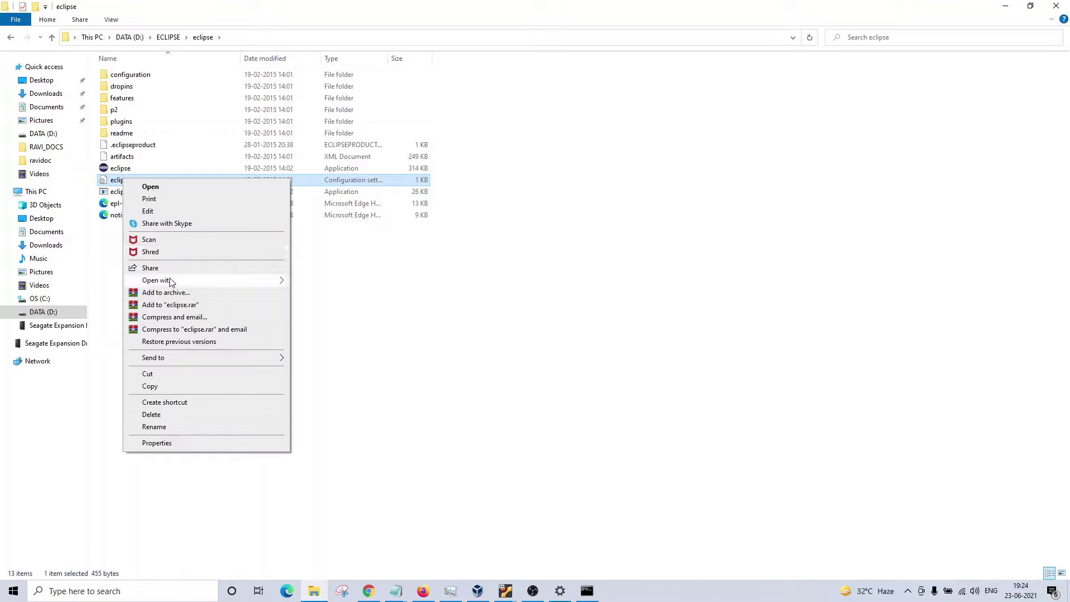
mouse_move(187, 283)
left_click(318, 282)
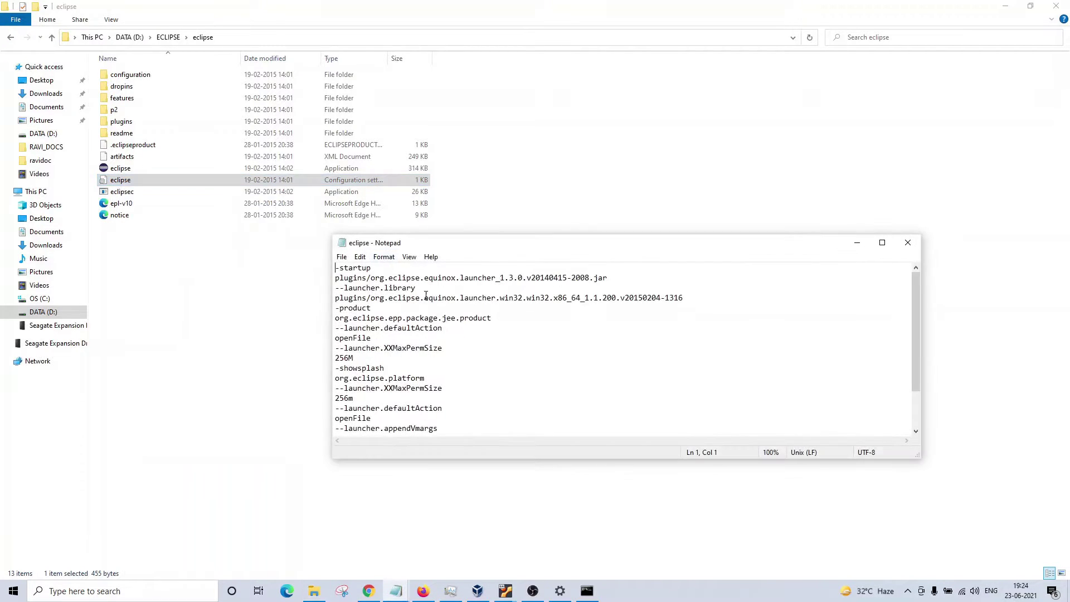
double_click(491, 246)
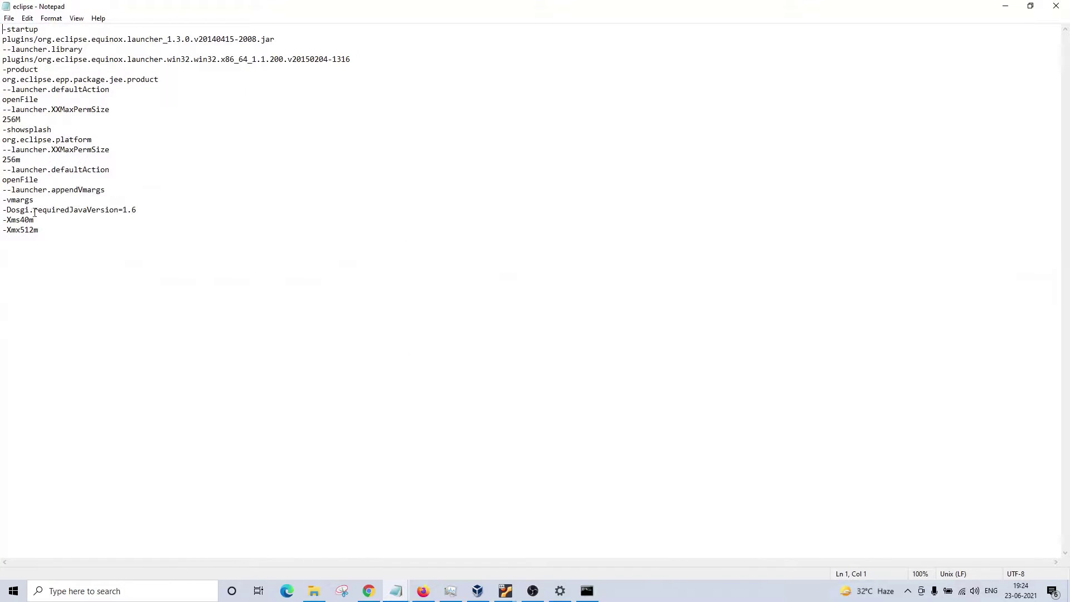
- Set the memory arguments at the end of the file to -Xms512m and -Xmx1024m
double_click(24, 131)
left_click(46, 220)
double_click(13, 220)
left_click(50, 238)
key("Down")
key("Right")
key("BackSpace")
key("BackSpace")
left_click_drag(35, 228, 24, 228)
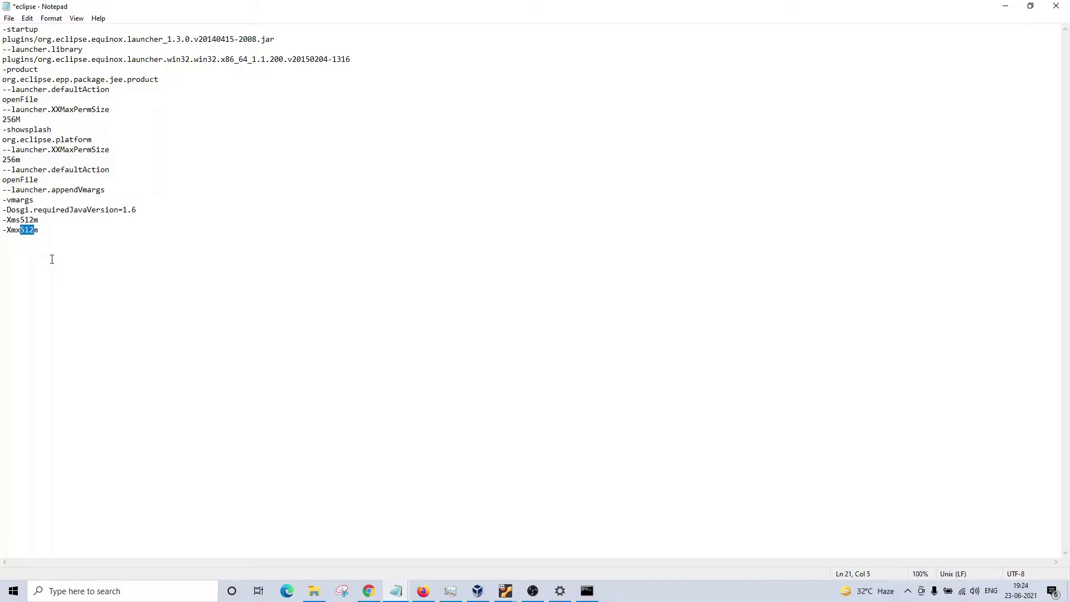
type("1024")
- Check the computer's memory usage in Task Manager's performance data, then minimize Task Manager
right_click(737, 595)
left_click(774, 538)
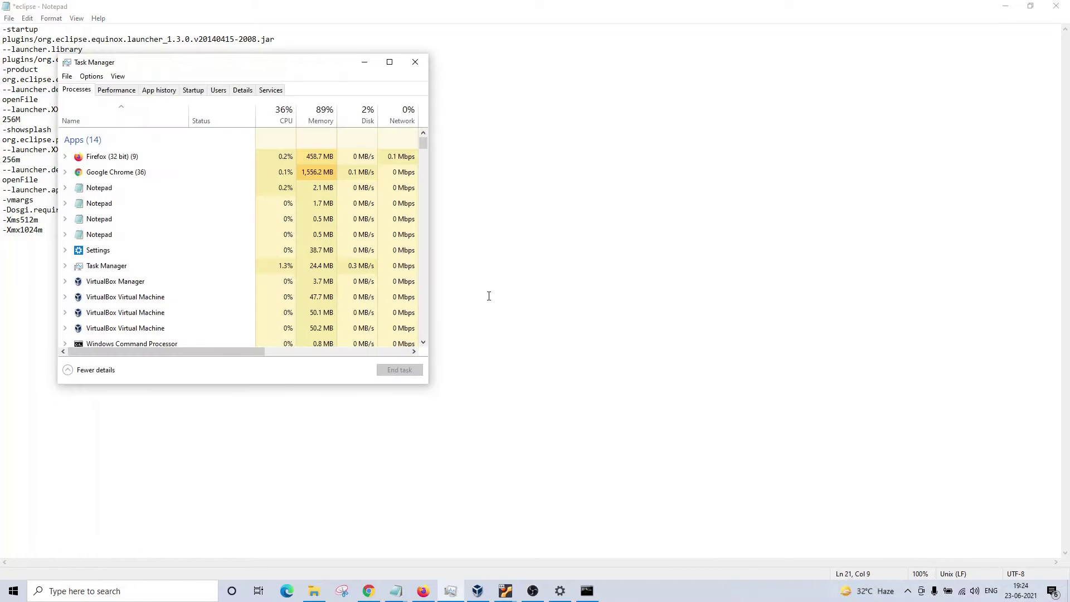
left_click(115, 91)
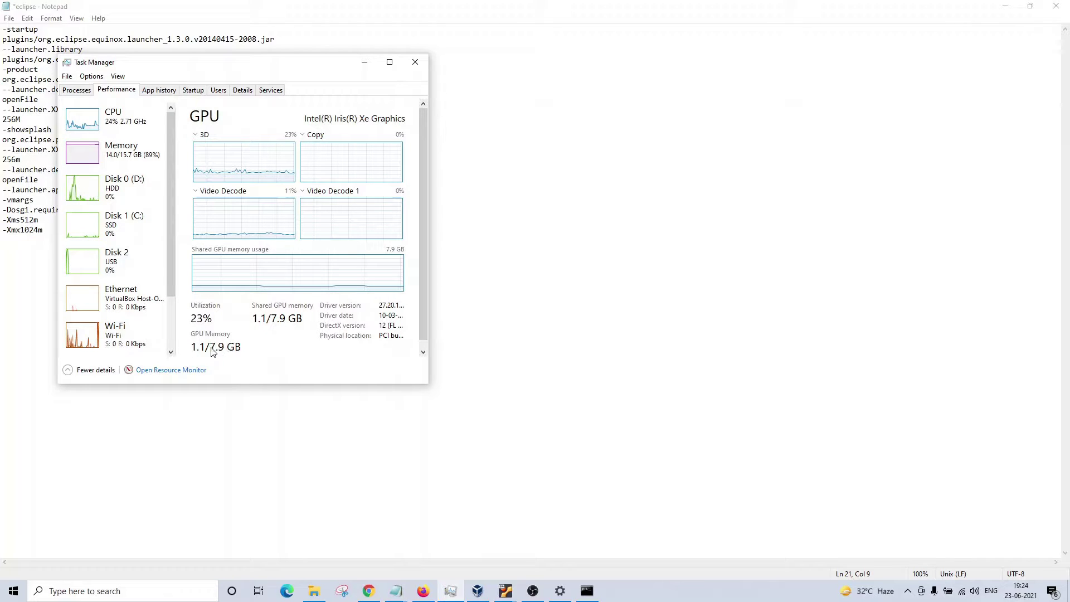
left_click(128, 150)
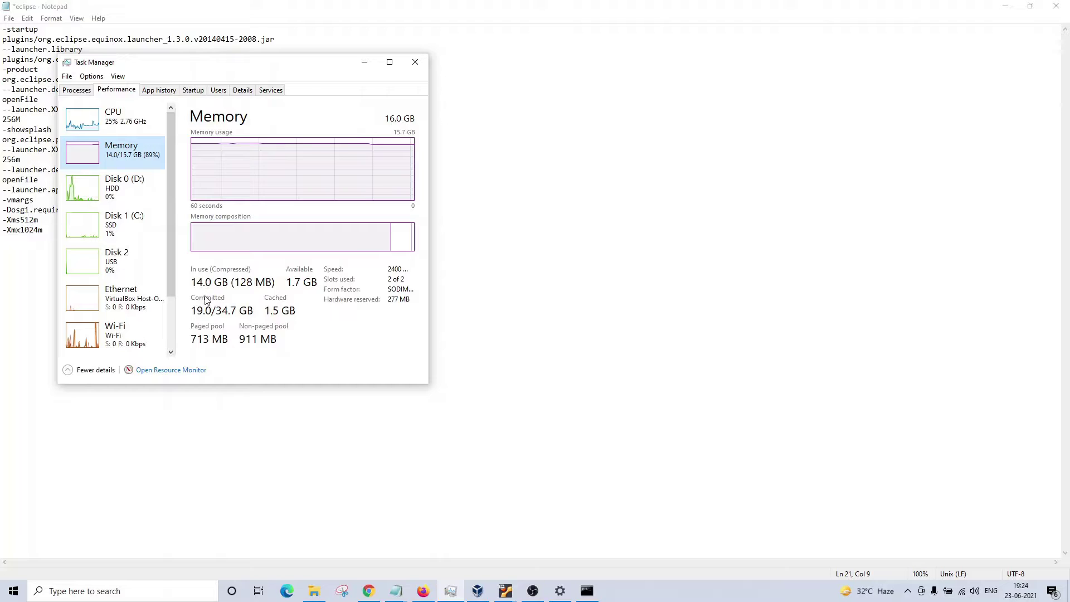
left_click(363, 62)
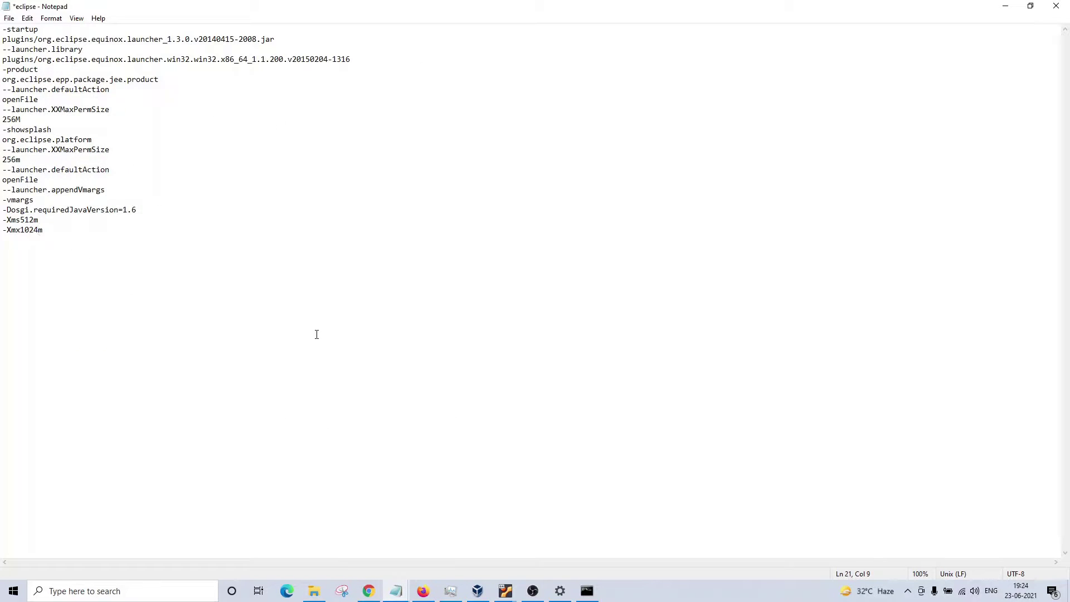
- Save the edited eclipse configuration file and close it
key("ctrl+s")
left_click(1056, 9)
left_click(127, 172)
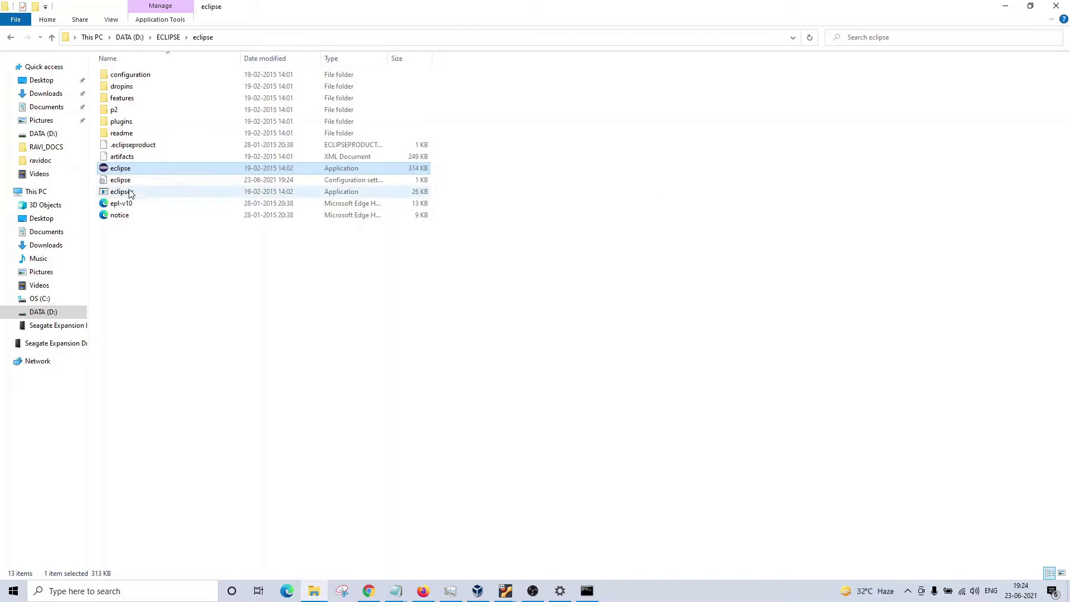
- Reopen the eclipse configuration settings file in Notepad, change the -Dosgi.requiredJavaVersion value, and save and close the file
right_click(126, 181)
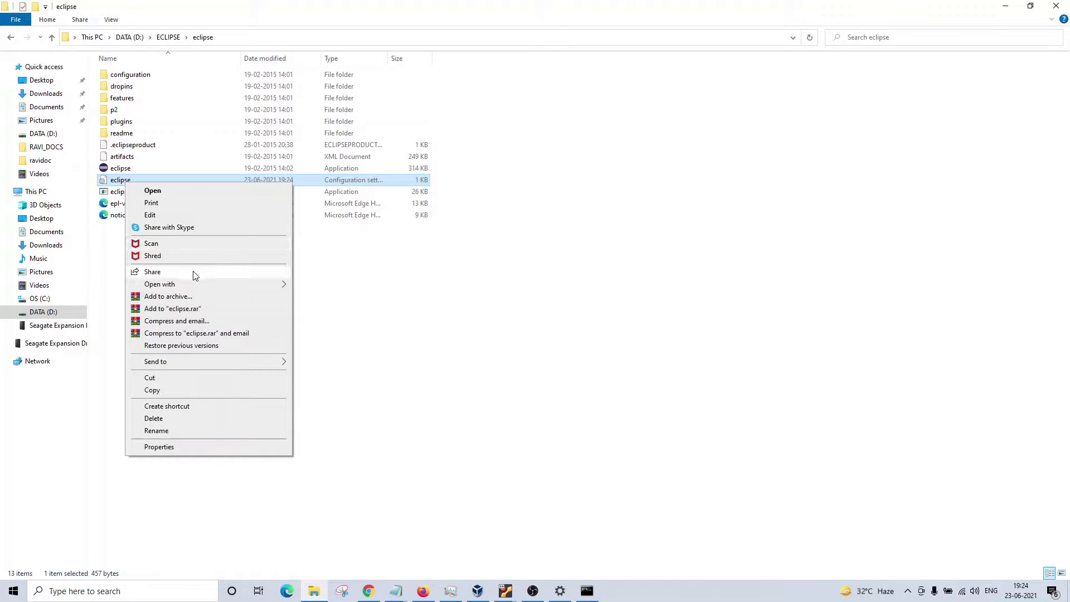
mouse_move(201, 285)
left_click(321, 285)
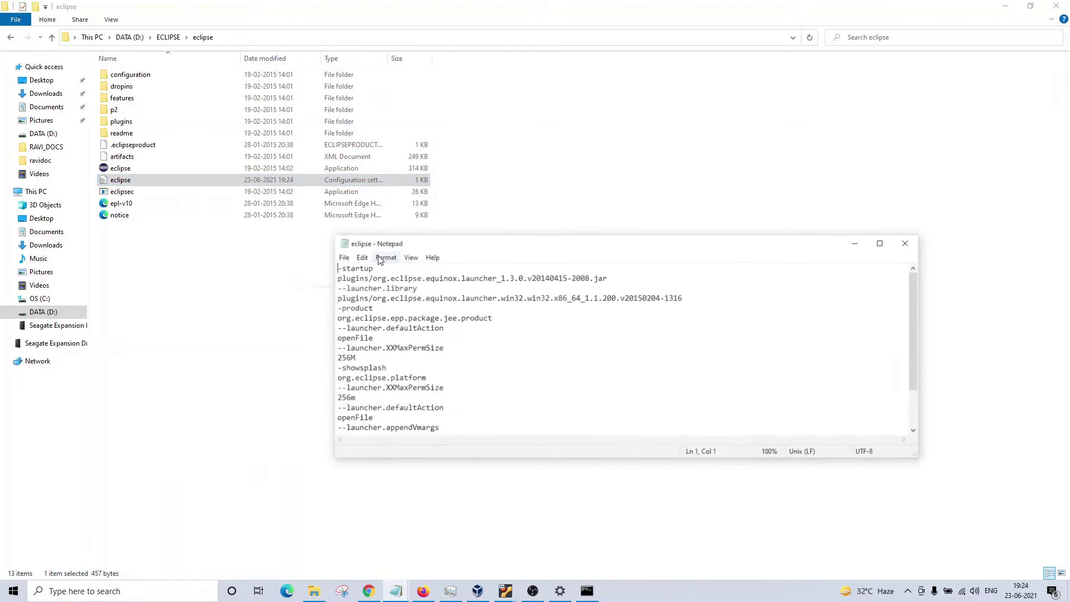
double_click(463, 245)
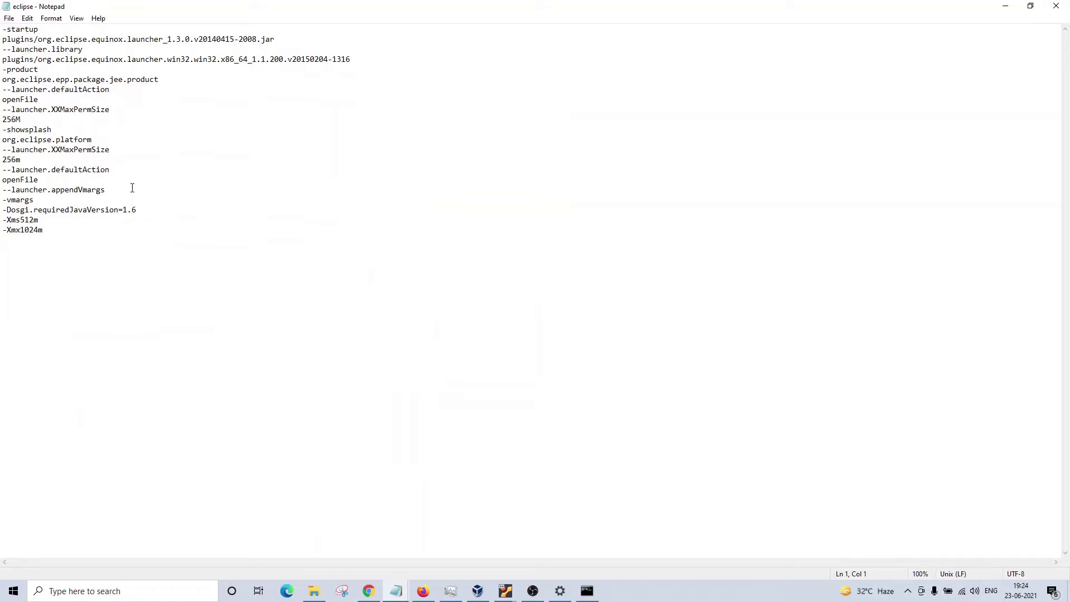
left_click(148, 214)
key("BackSpace")
key("ctrl+s")
left_click(1055, 5)
- Launch the eclipse application from the extracted folder and minimize all other open windows to clear the desktop
left_click(128, 170)
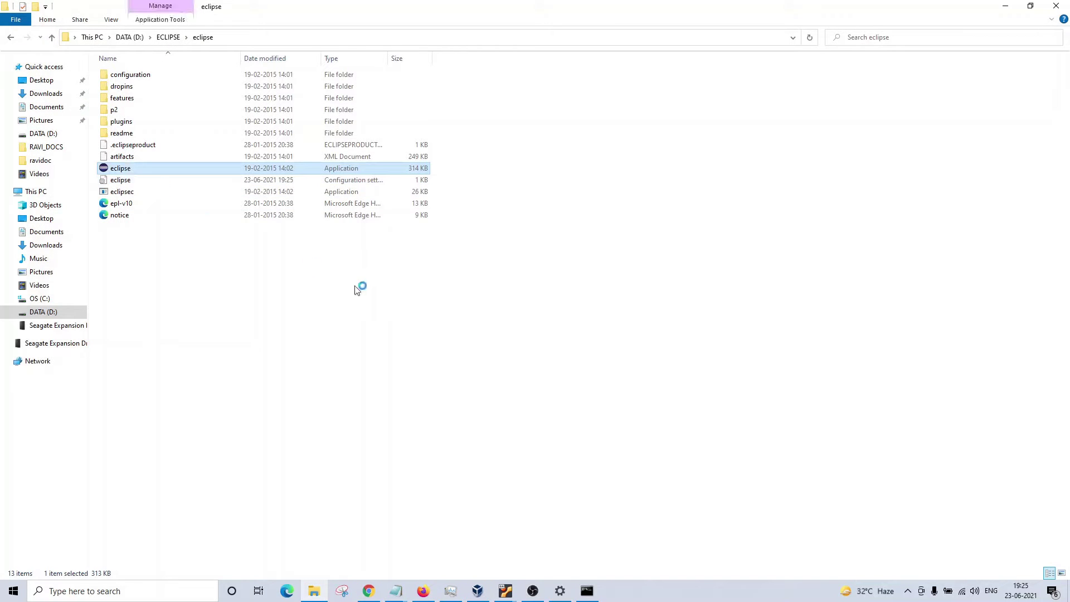
left_click(1003, 8)
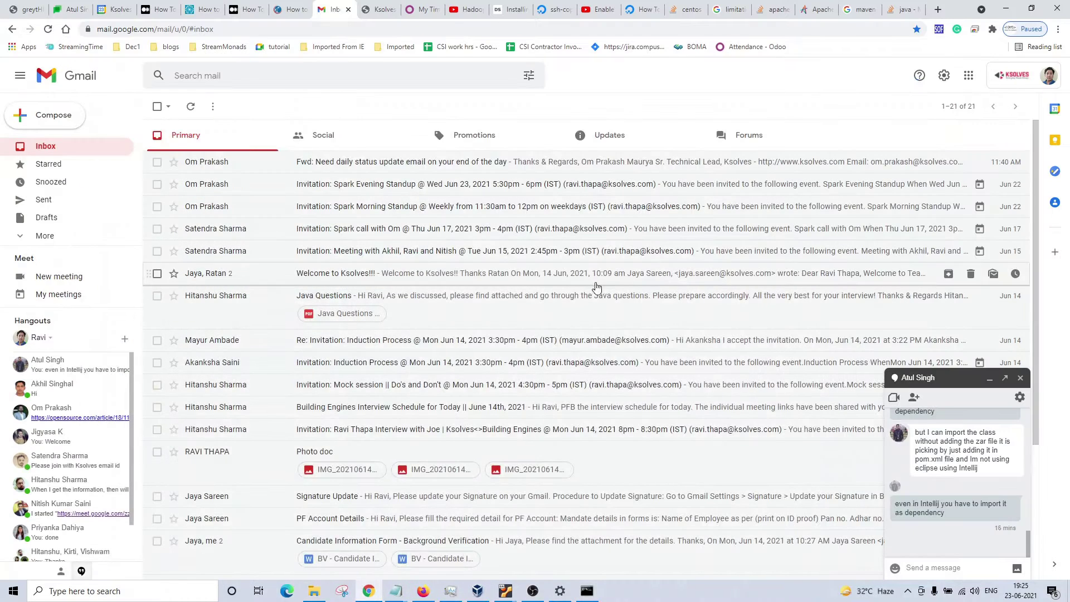
left_click(1005, 7)
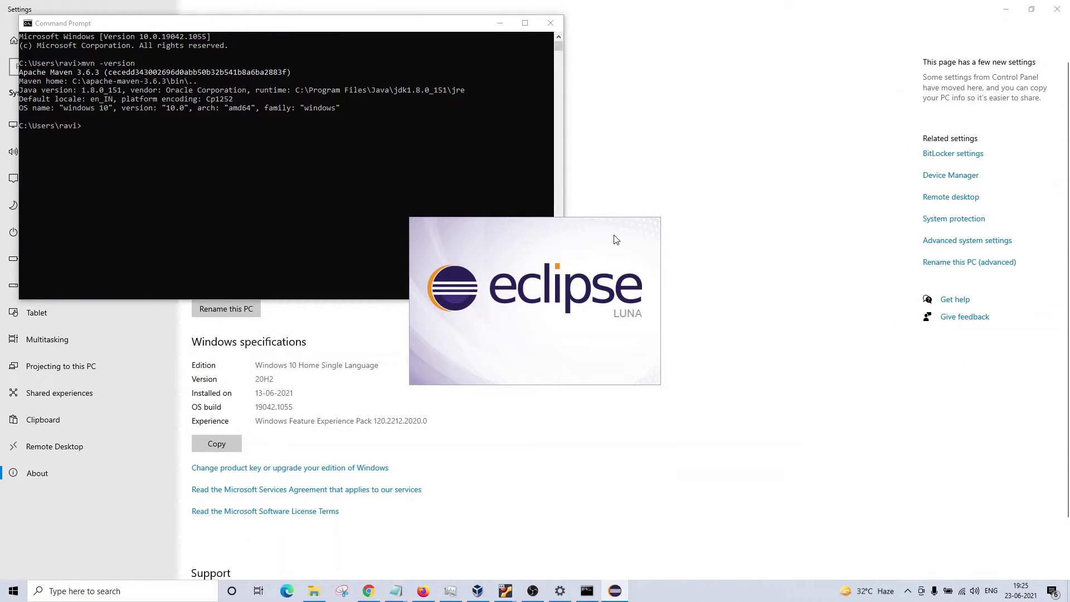
left_click(1005, 9)
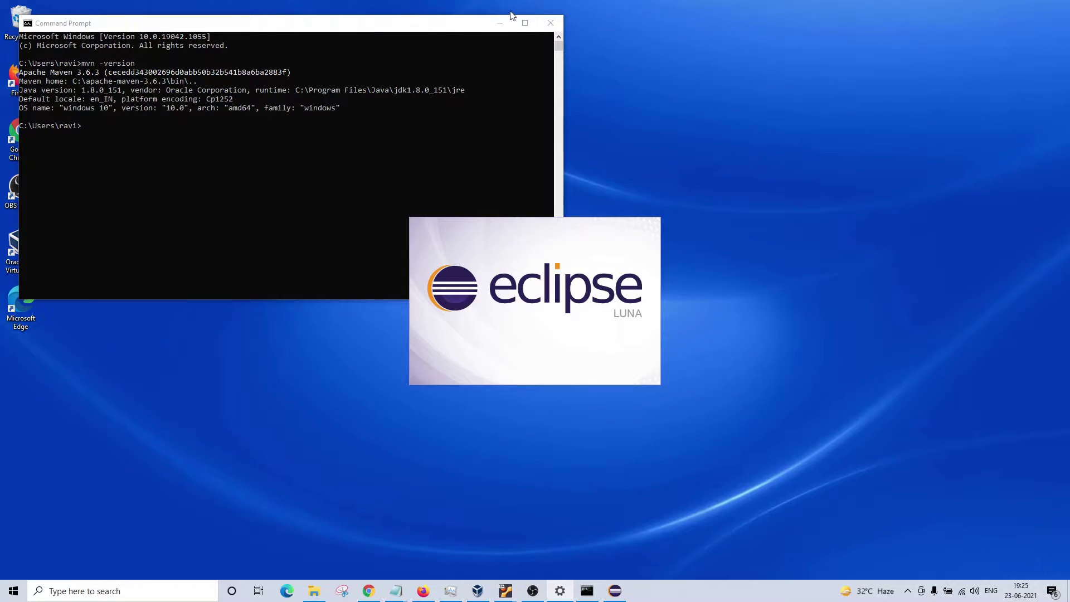
left_click(500, 22)
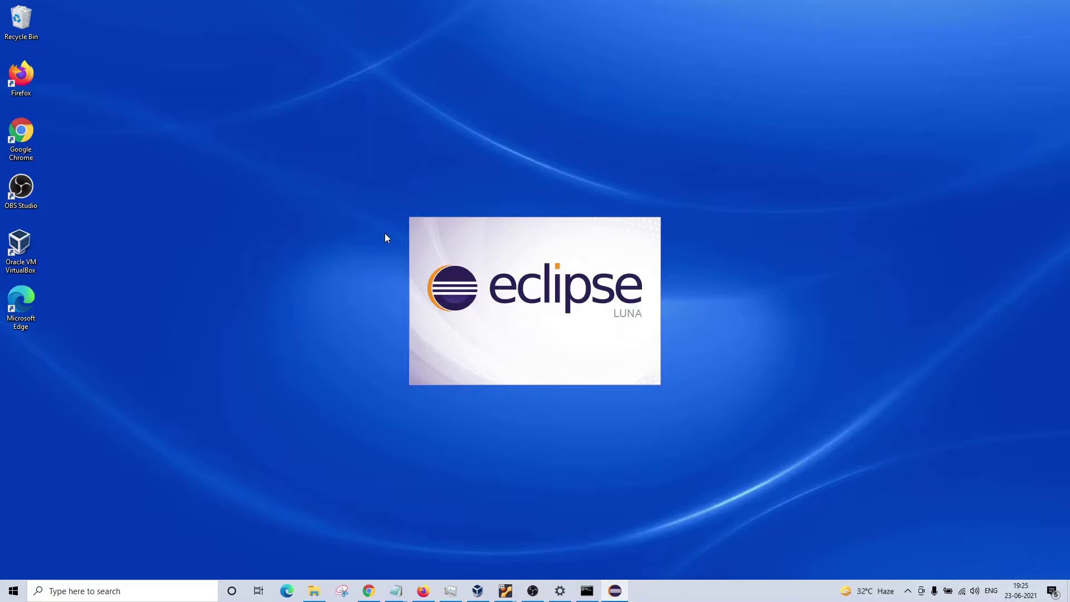
- Create a folder named WORK_SPACES on the DATA (D:) drive in File Explorer and open it
left_click(320, 597)
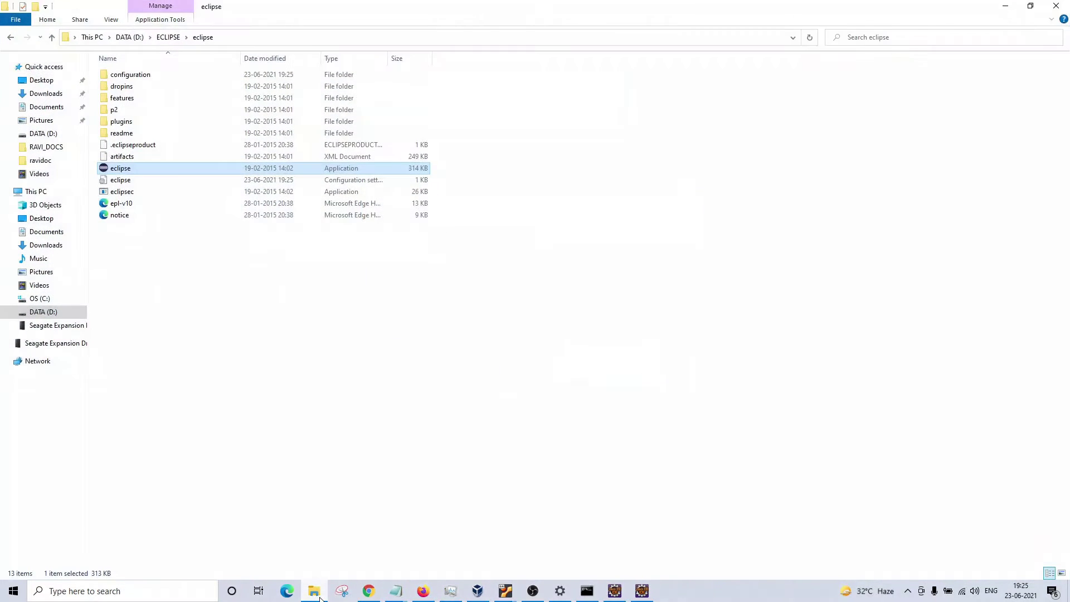
left_click(161, 38)
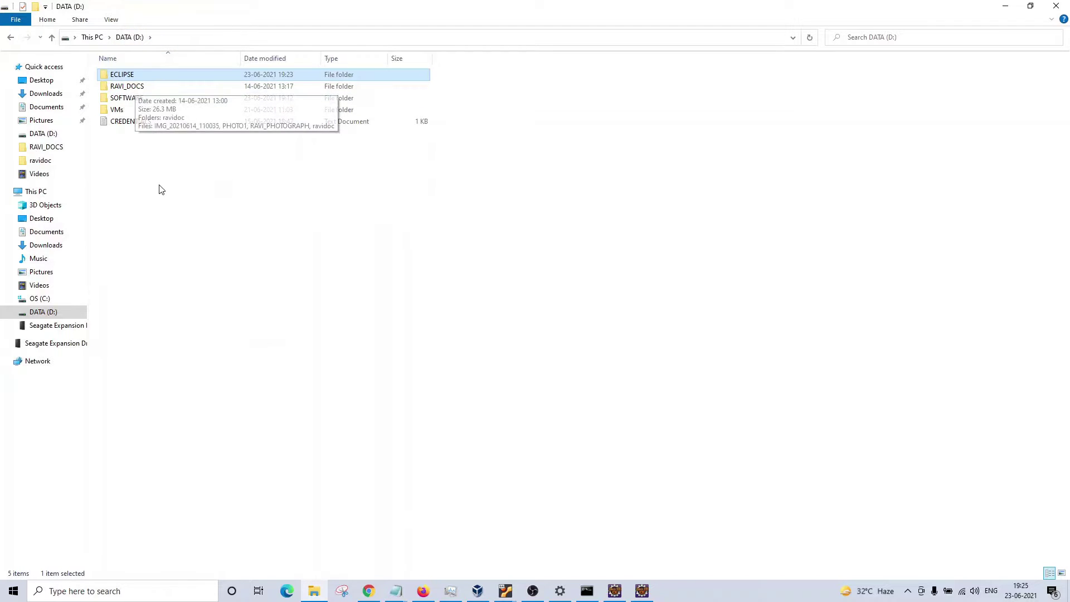
right_click(173, 235)
mouse_move(236, 363)
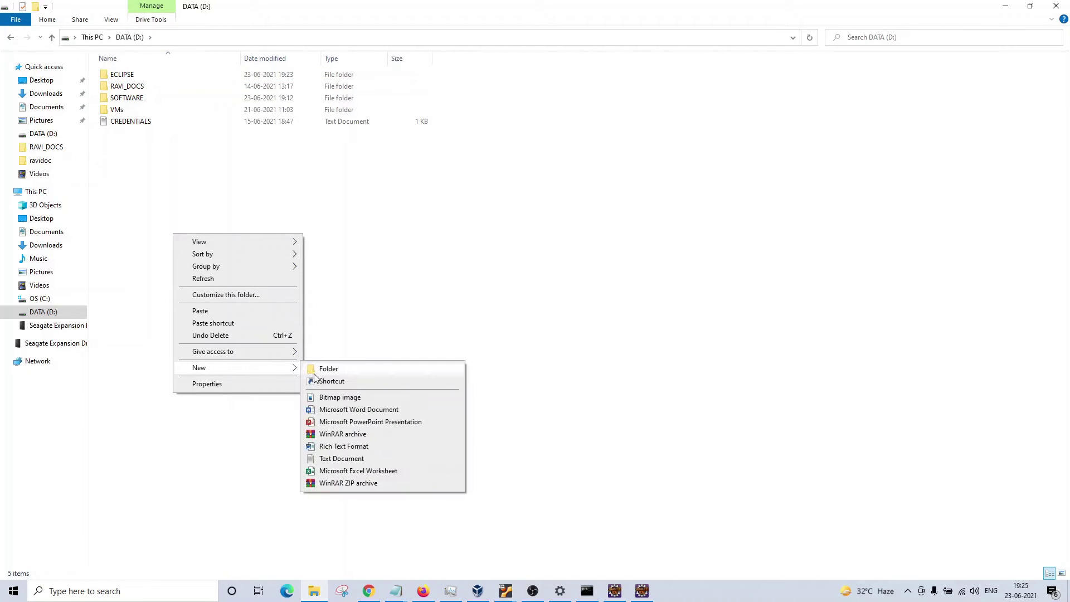
left_click(316, 369)
type("WORK")
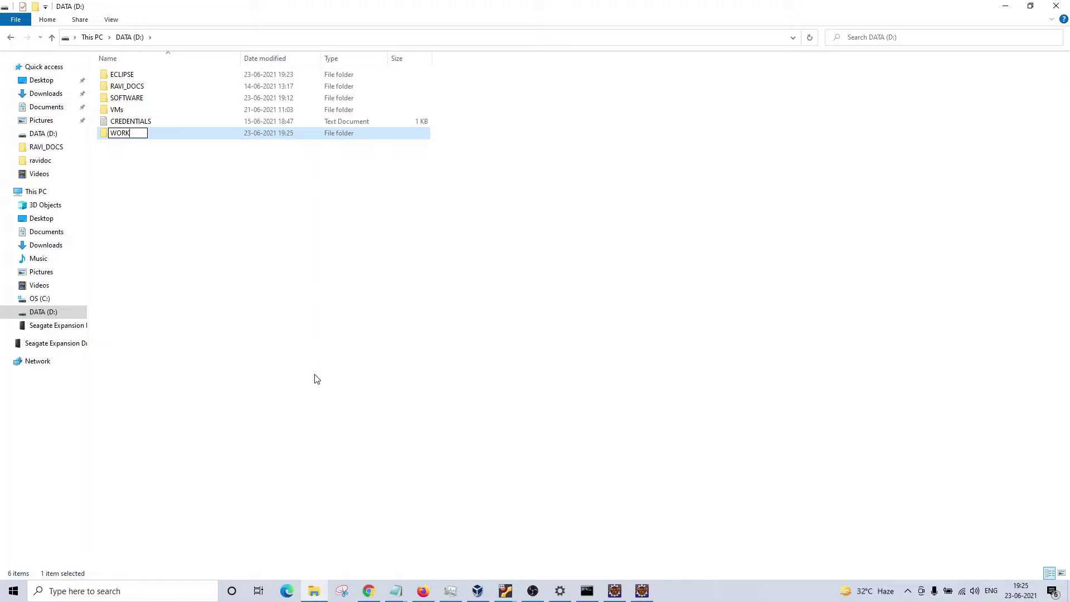
type("_SPAC")
key("Return")
key("Return")
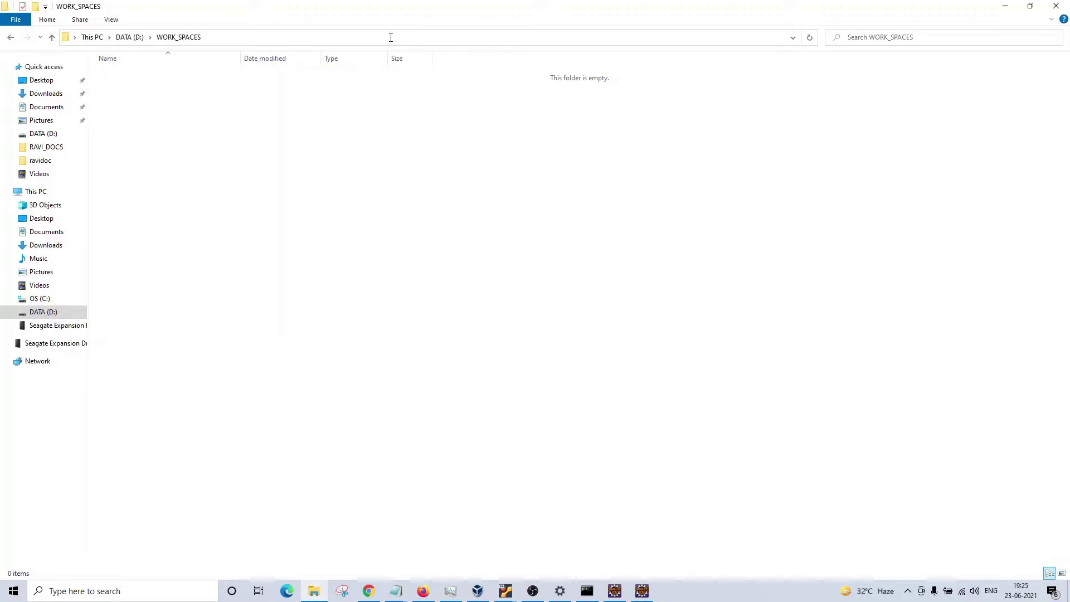
- Copy the WORK_SPACES folder path and start Eclipse with D:\WORK_SPACES as its workspace
left_click(390, 37)
key("ctrl+c")
left_click(1006, 6)
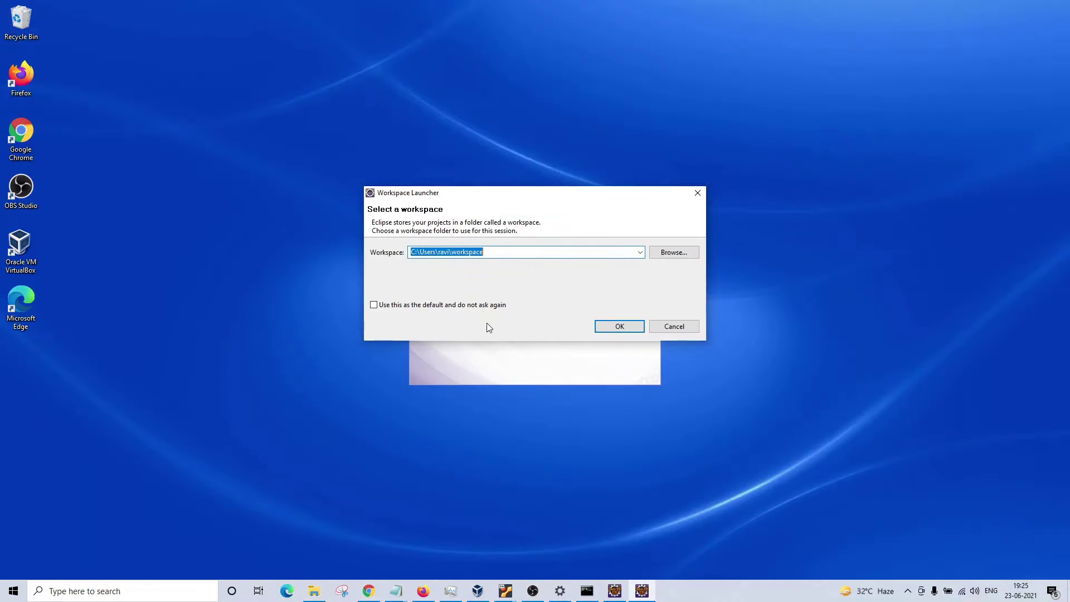
key("ctrl+v")
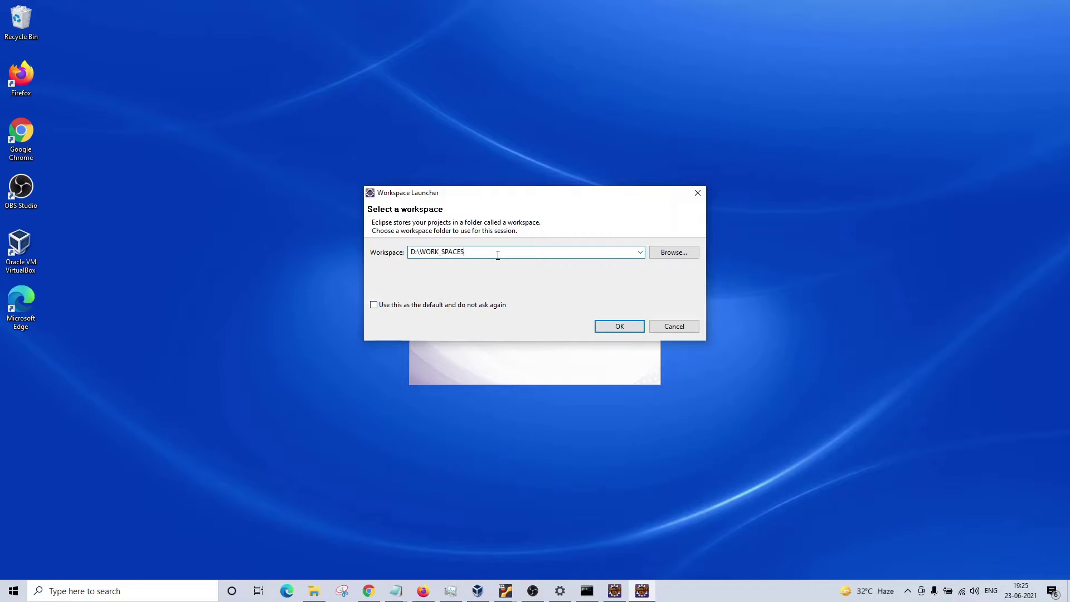
left_click(617, 326)
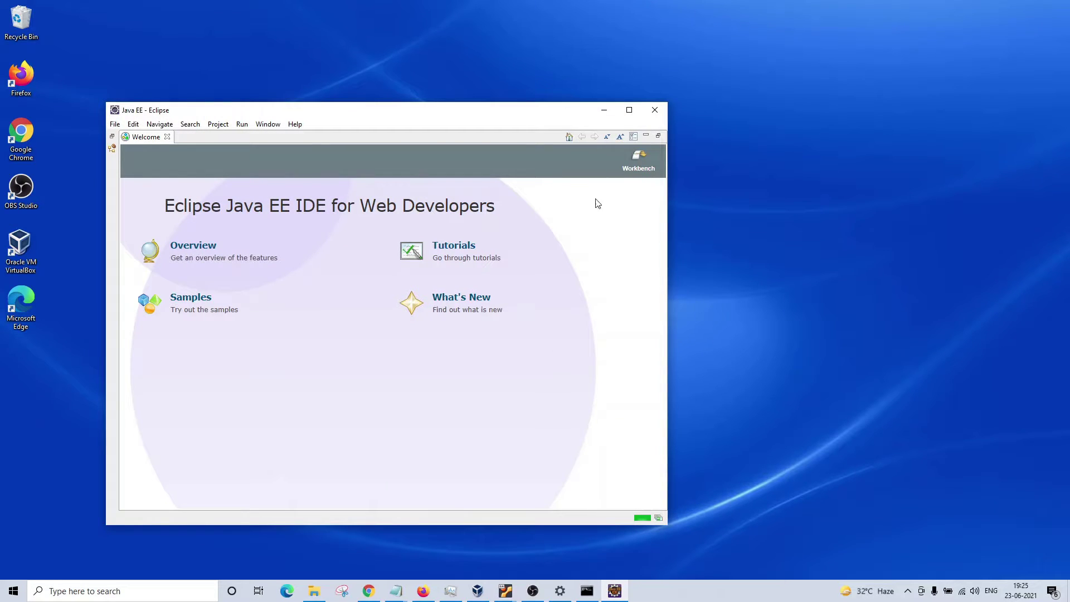
- Maximize the Eclipse window and close the Welcome page
left_click(629, 110)
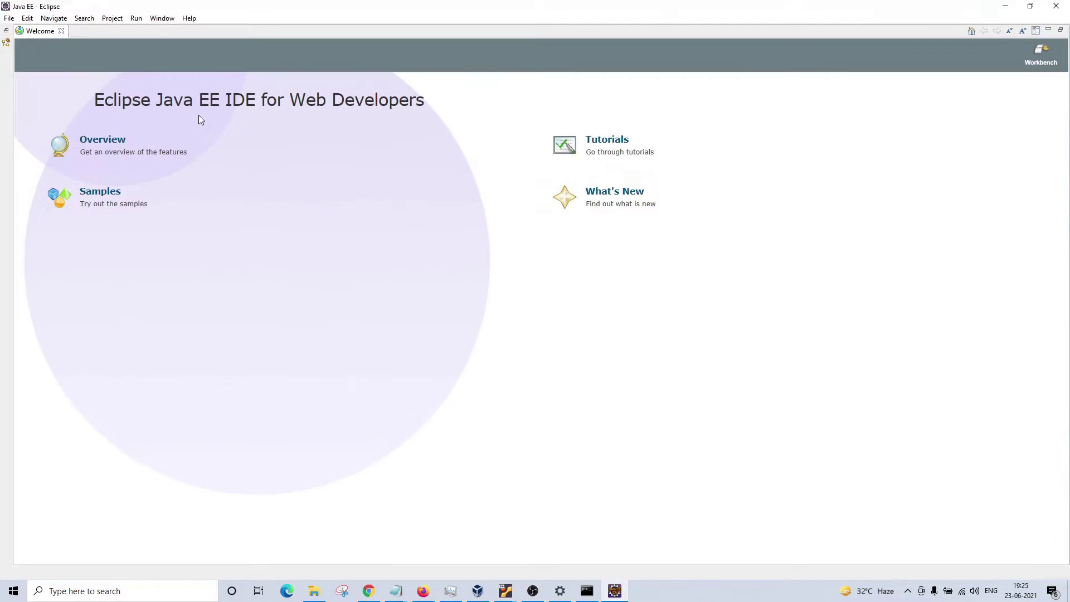
left_click(62, 31)
- Open the Eclipse preferences, enlarge the dialog and review the Java compiler compliance level
left_click(162, 18)
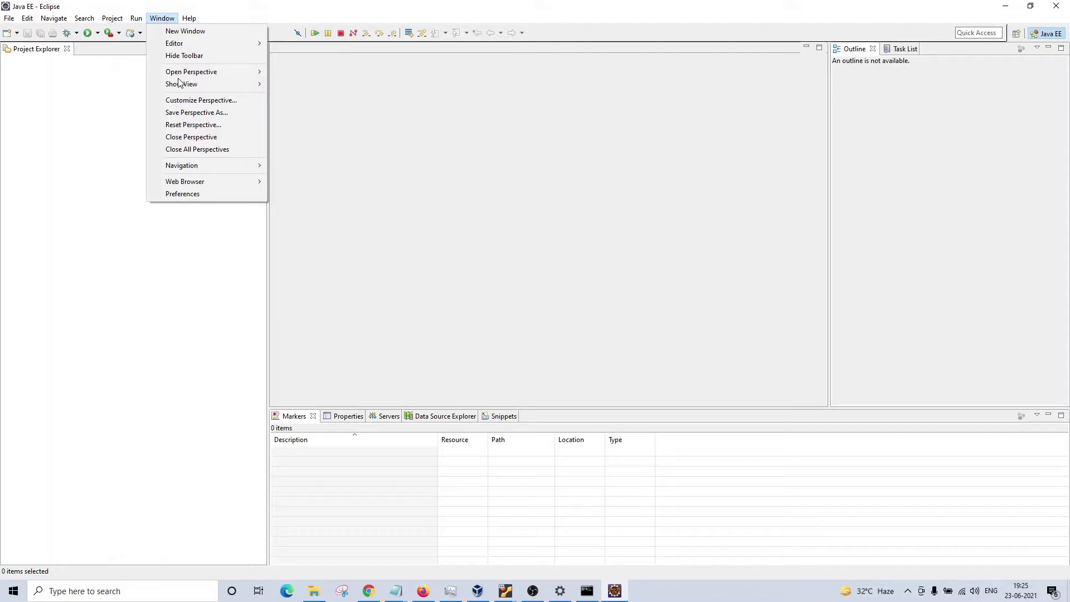
left_click(202, 195)
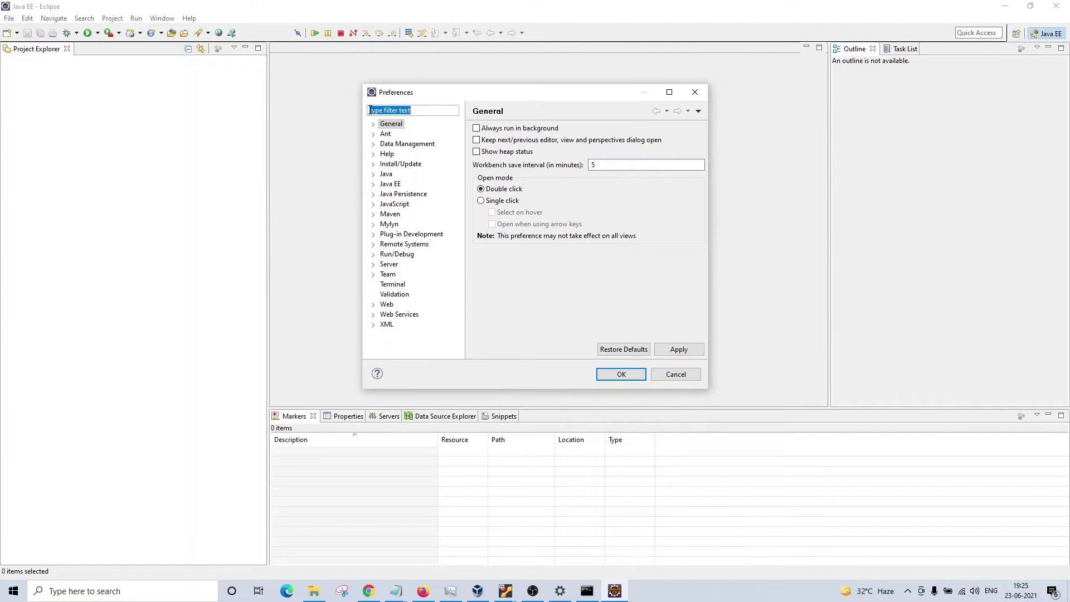
left_click_drag(706, 388, 774, 455)
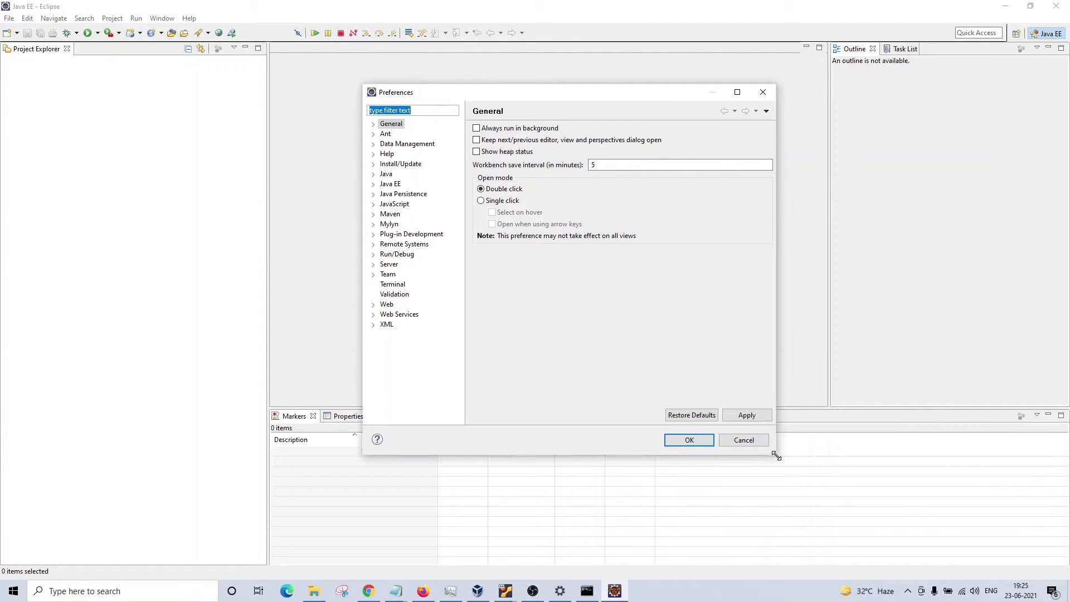
double_click(386, 174)
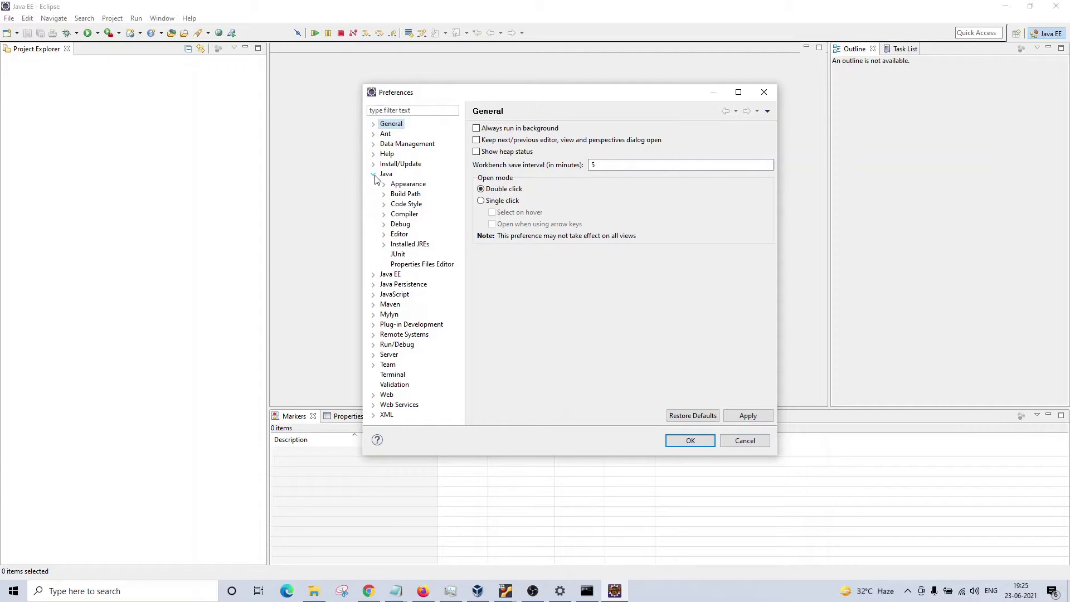
left_click(401, 217)
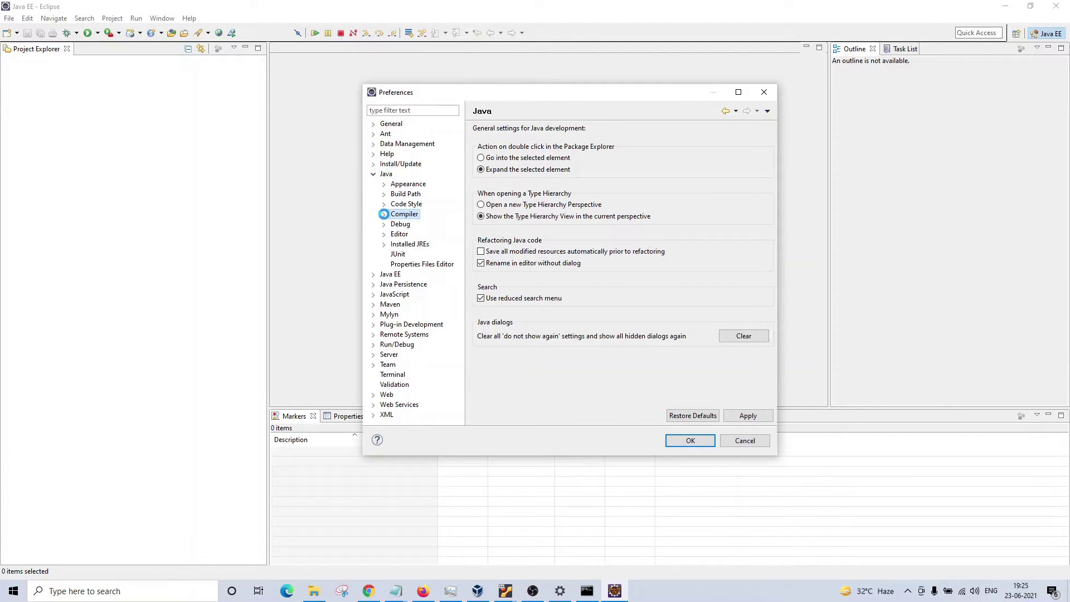
left_click(384, 215)
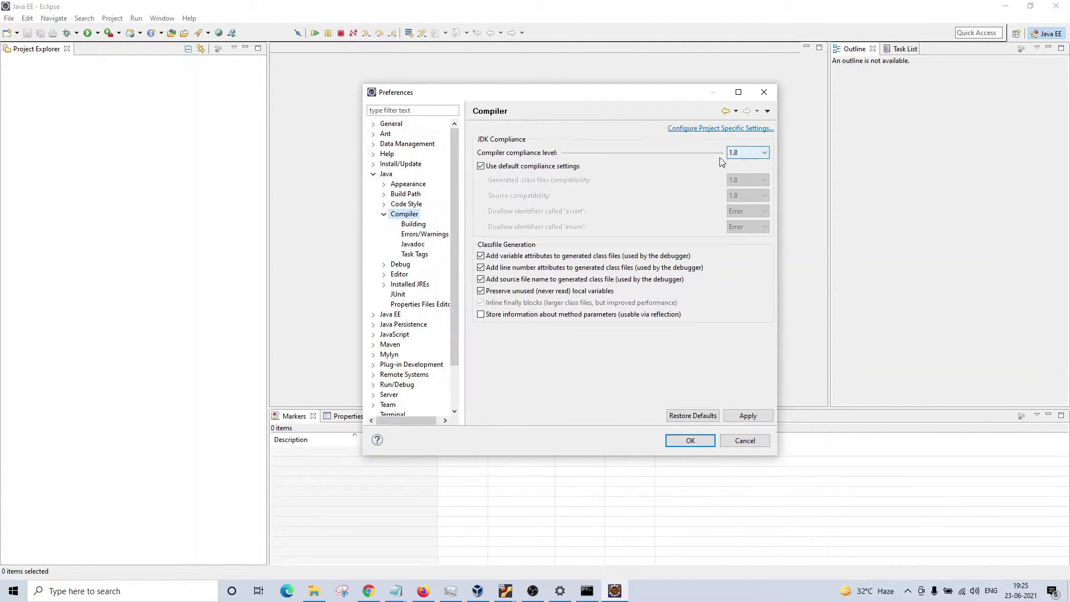
- Review the definition and home path of the JRE in the Installed JREs preferences
left_click(384, 284)
left_click(409, 285)
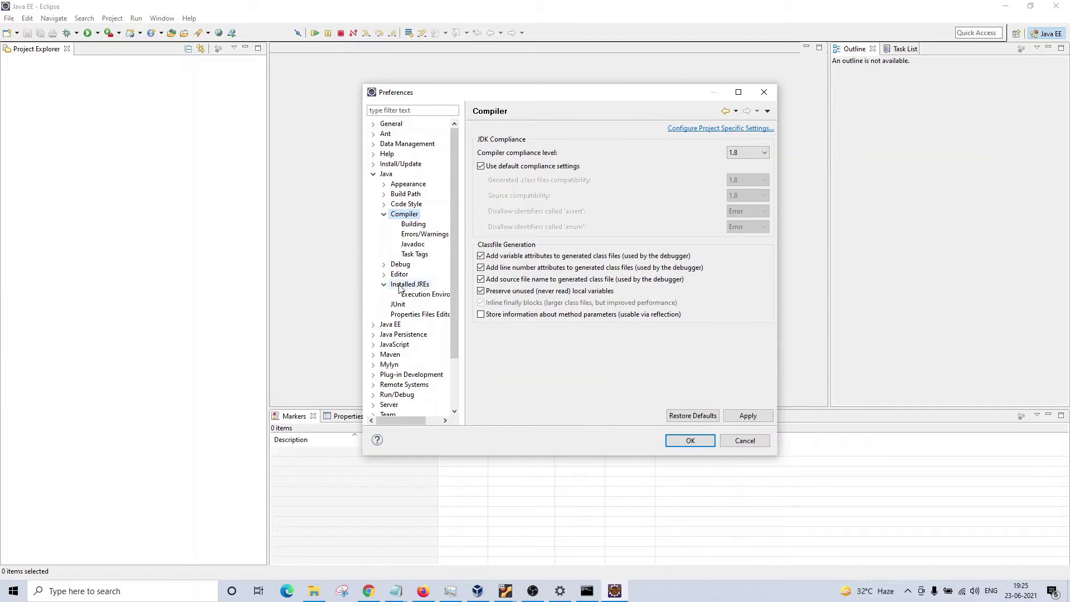
left_click(543, 184)
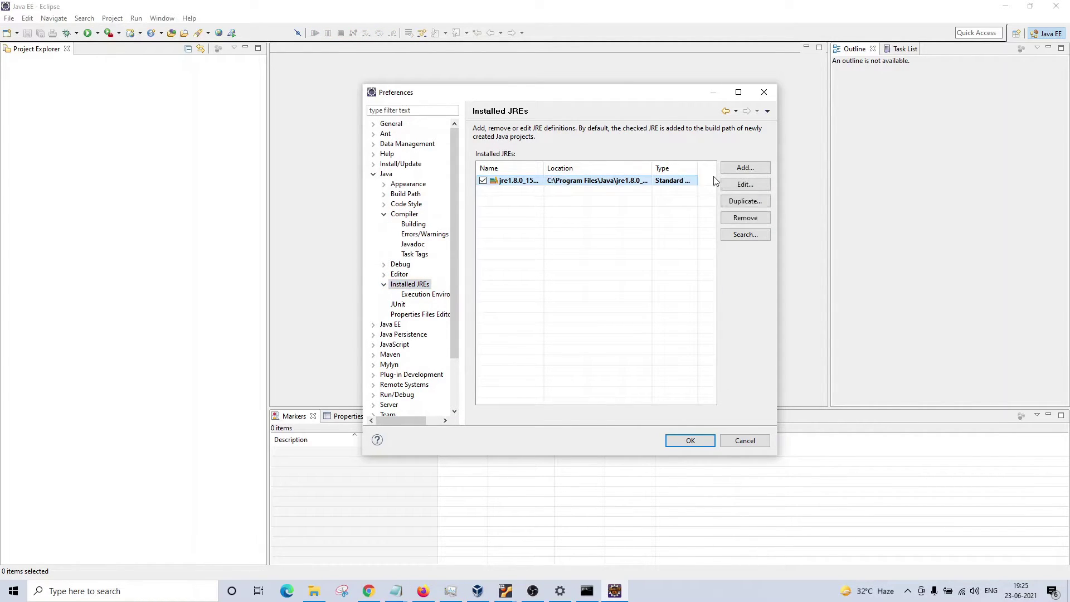
left_click(745, 184)
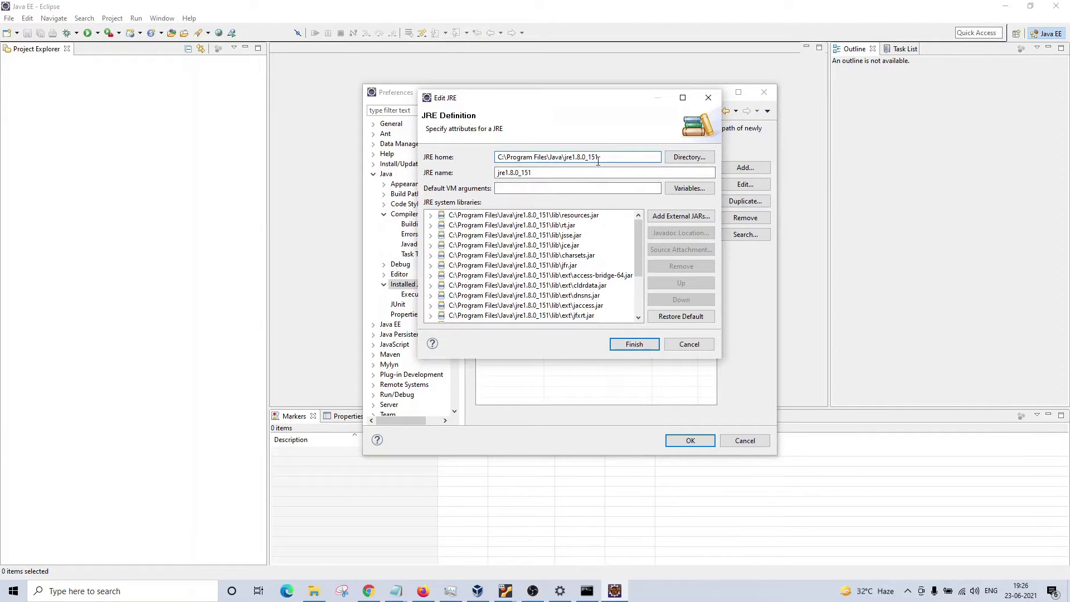
left_click(634, 345)
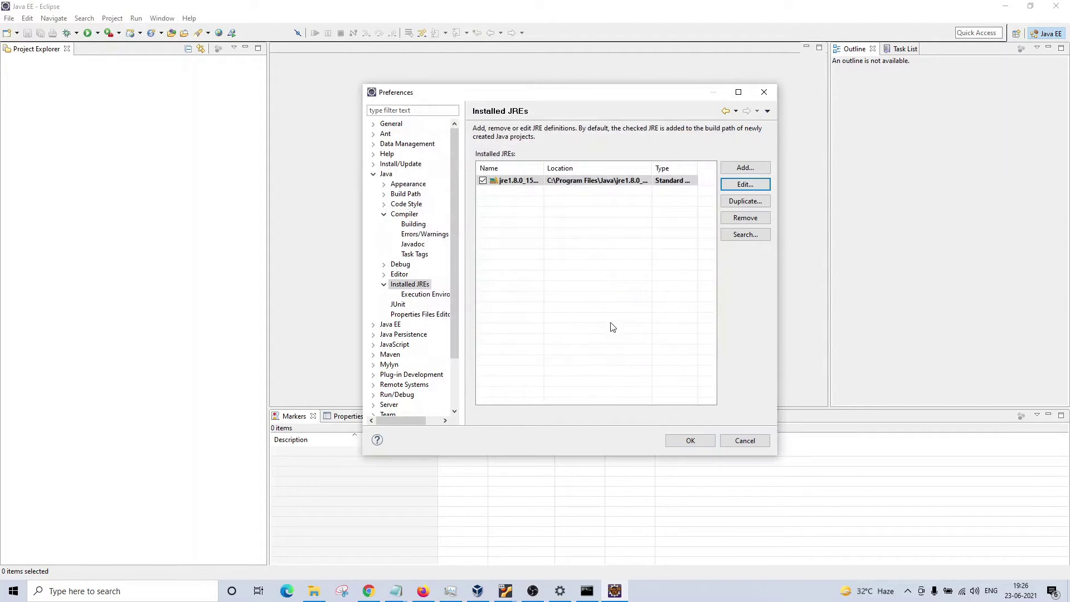
- Set jre1.8.0_151 as the default compatible JRE for the JavaSE-1.8 execution environment
left_click(425, 295)
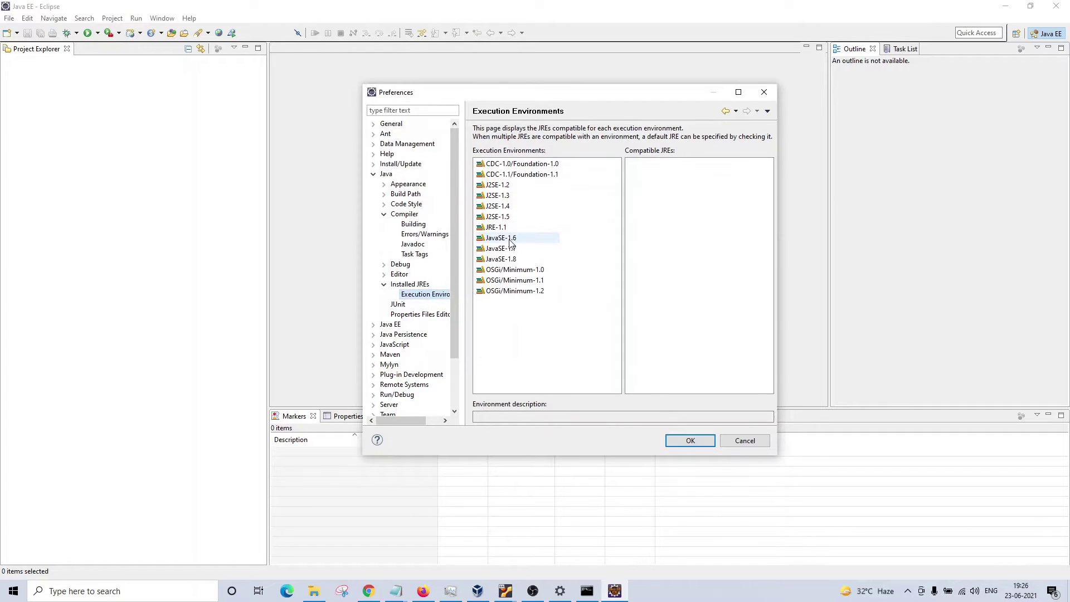
left_click(500, 259)
left_click(632, 164)
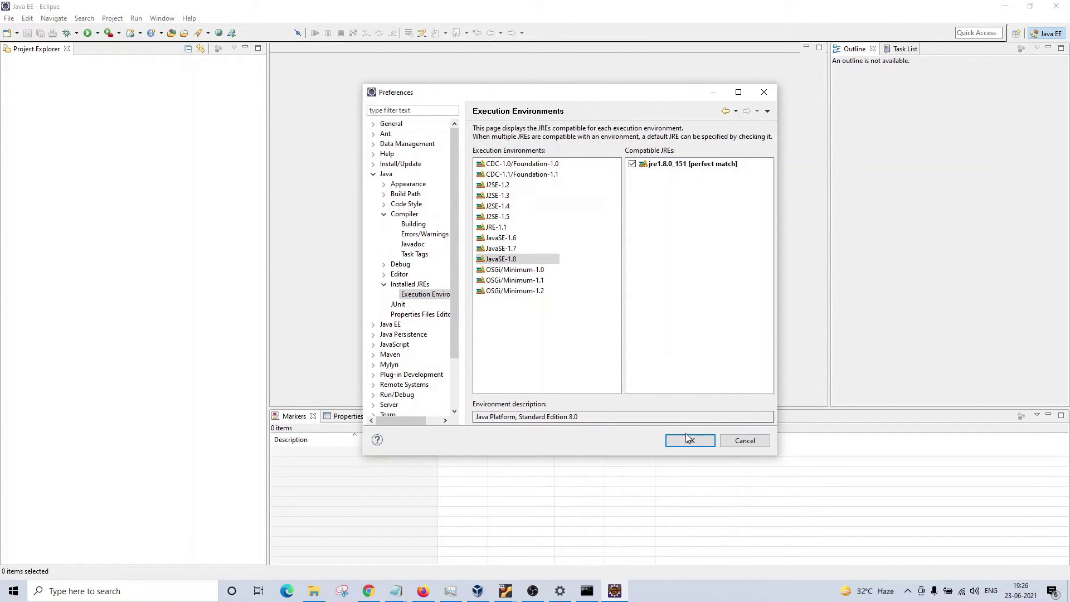
- Change the installed JRE's home directory to the jdk1.8.0_151 folder under Program Files\Java and save the preferences
left_click(411, 286)
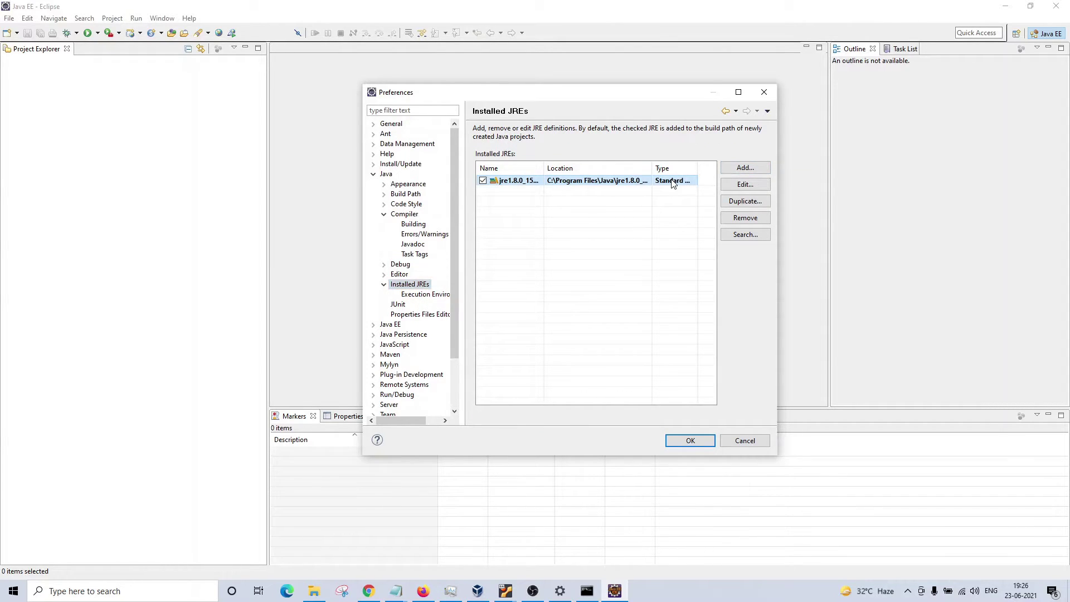
left_click(737, 188)
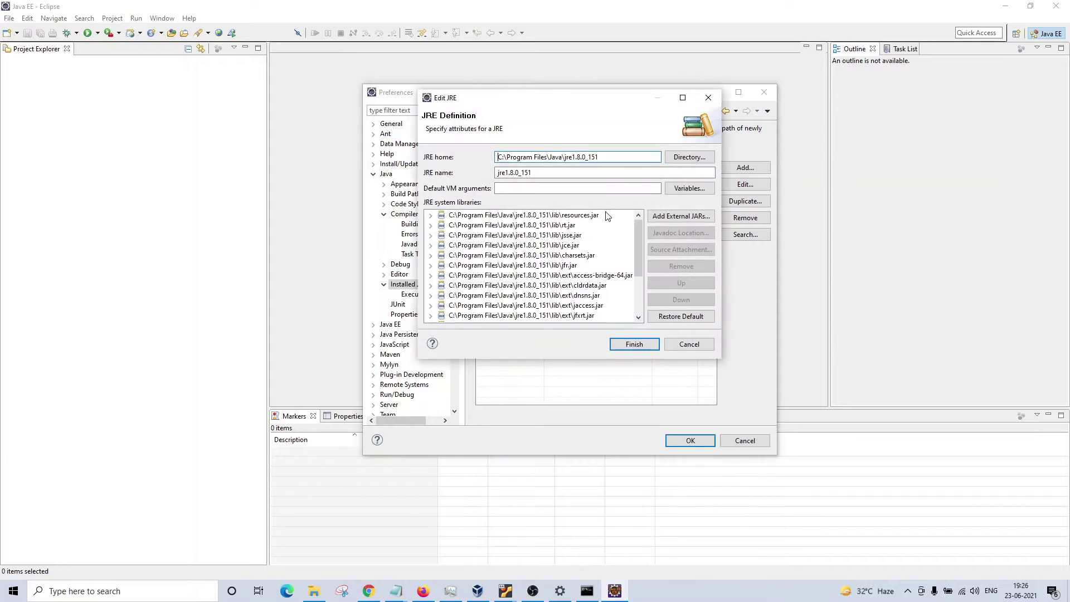
left_click(689, 156)
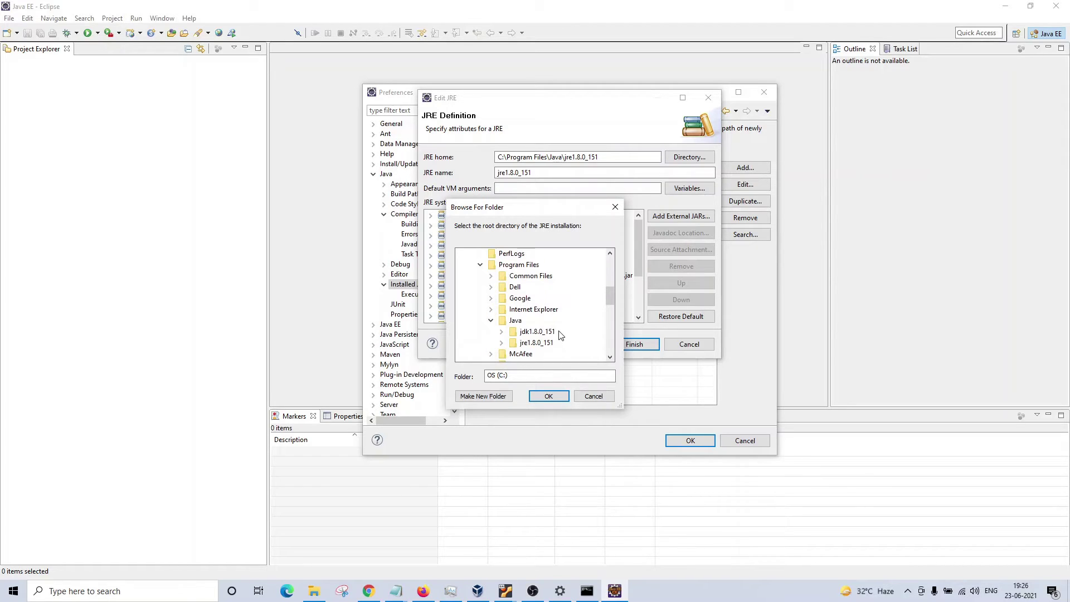
left_click(550, 333)
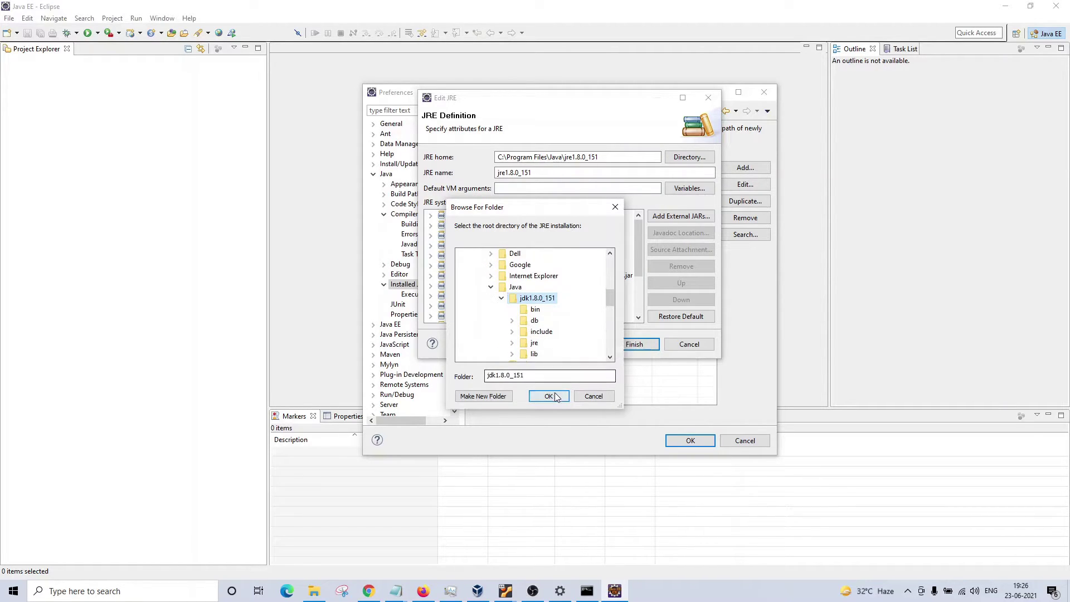
left_click(548, 396)
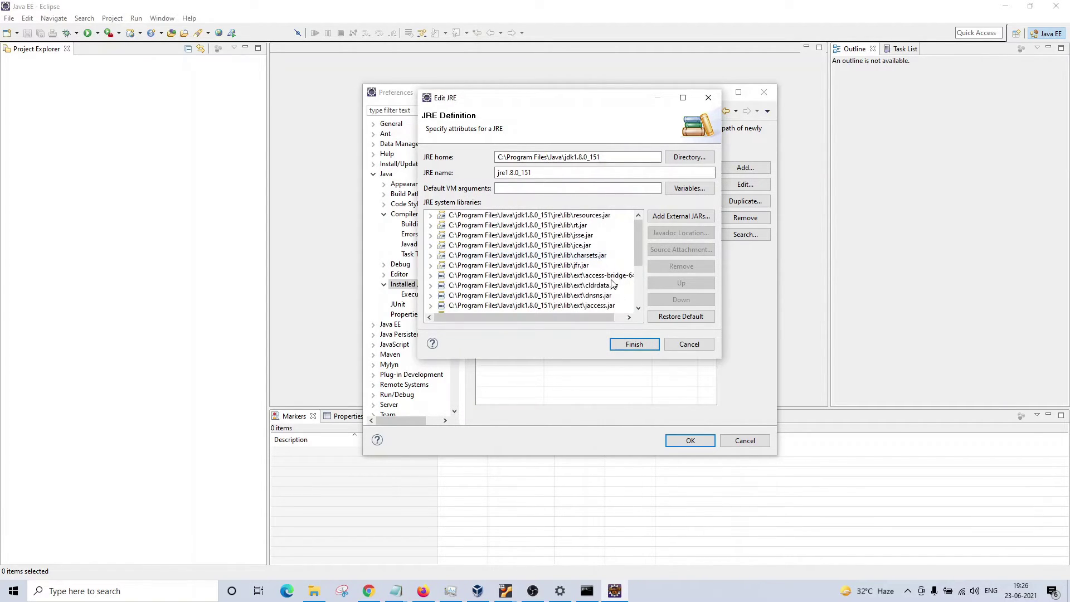
left_click(634, 344)
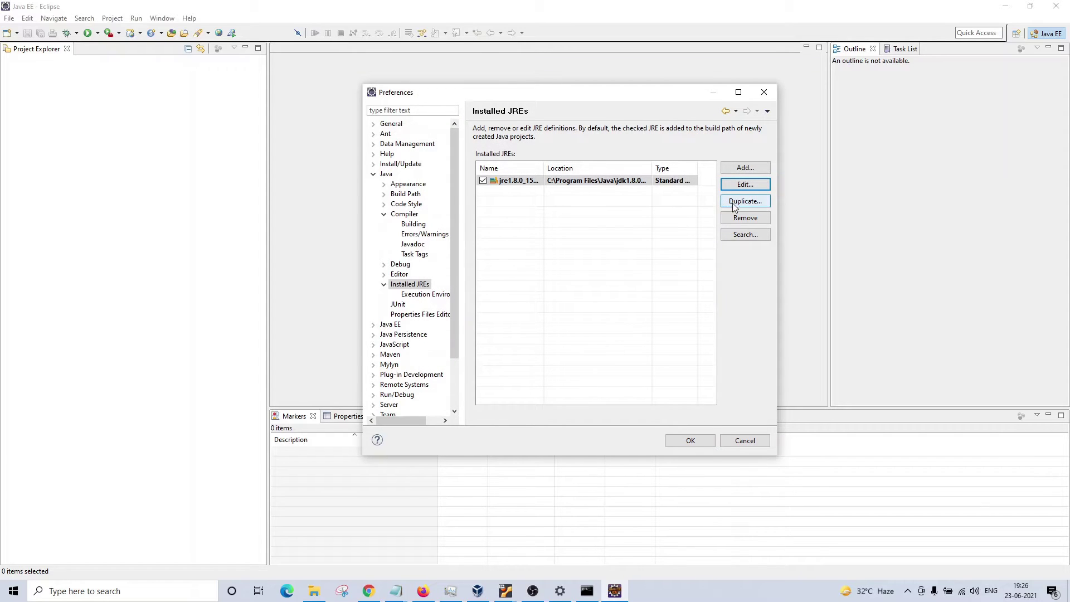
left_click(693, 442)
- Reopen the preferences and check the compatible JRE for the JavaSE-1.8 execution environment
left_click(163, 19)
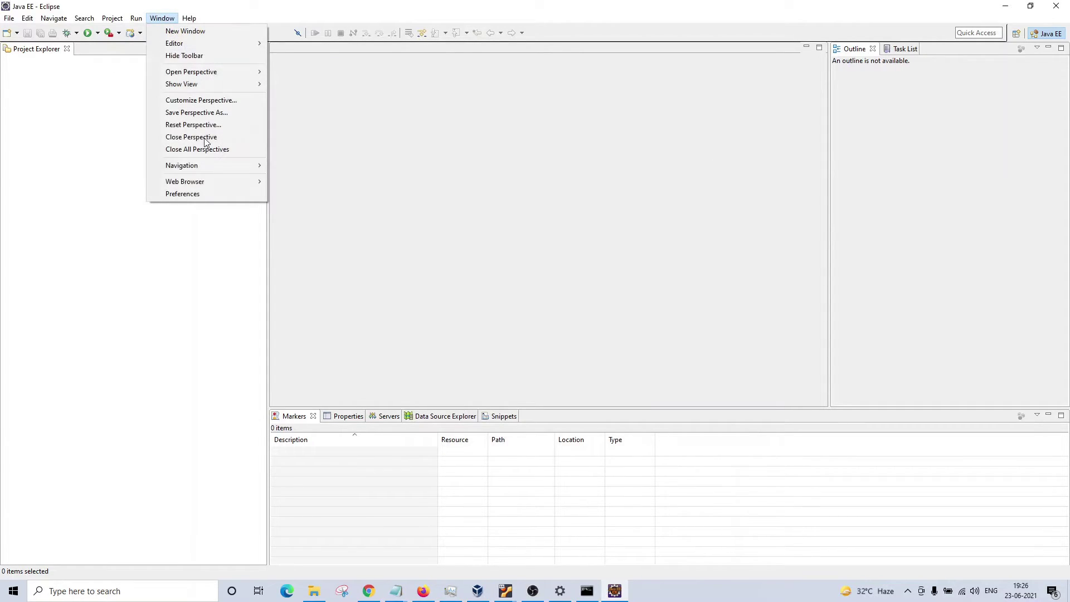
left_click(219, 198)
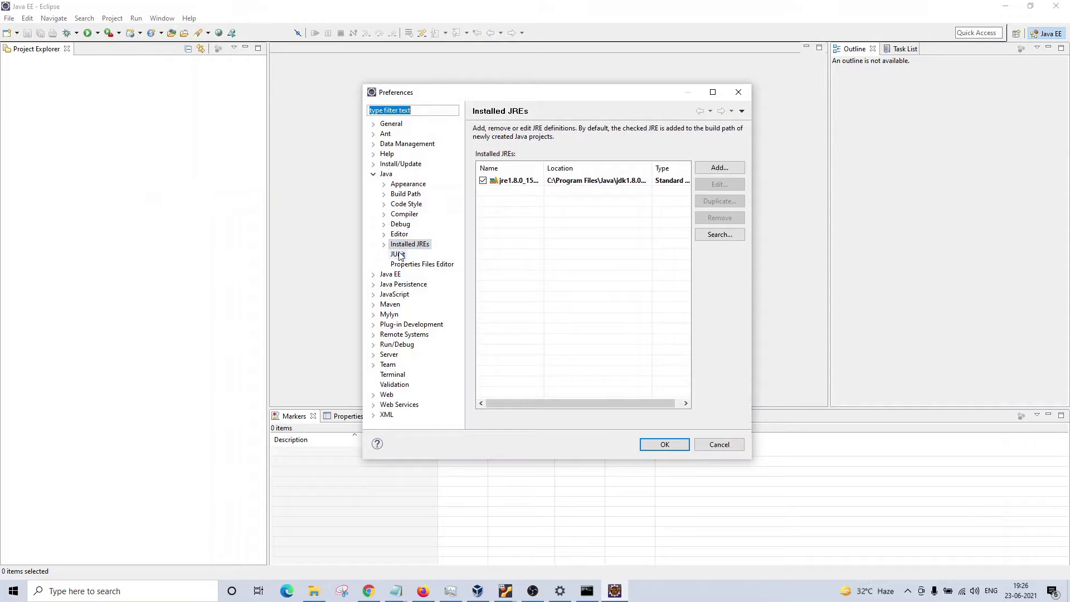
left_click(384, 245)
left_click(423, 254)
left_click(524, 259)
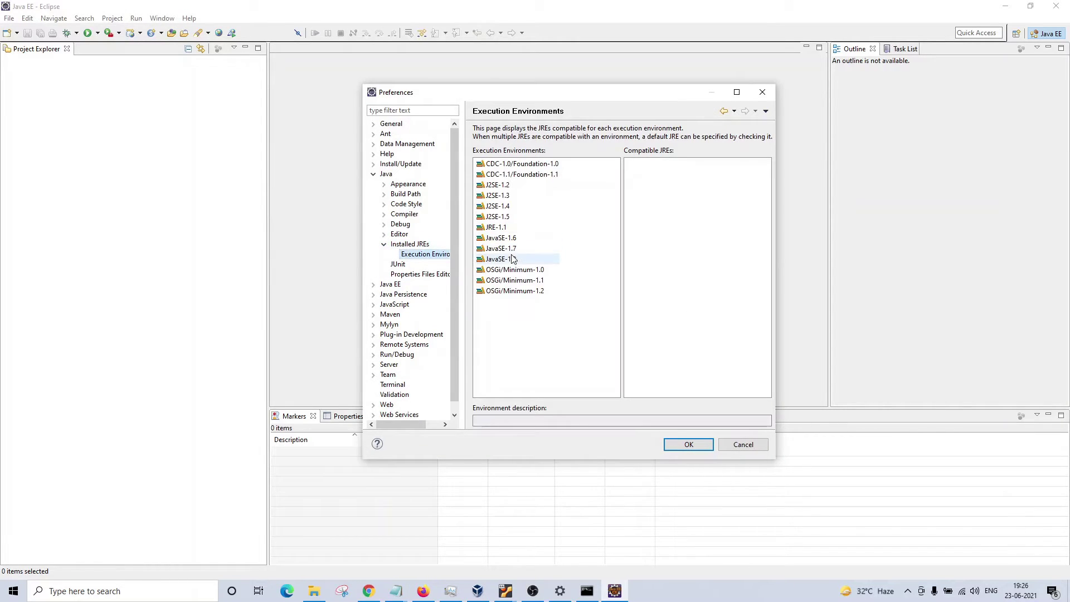
left_click(689, 445)
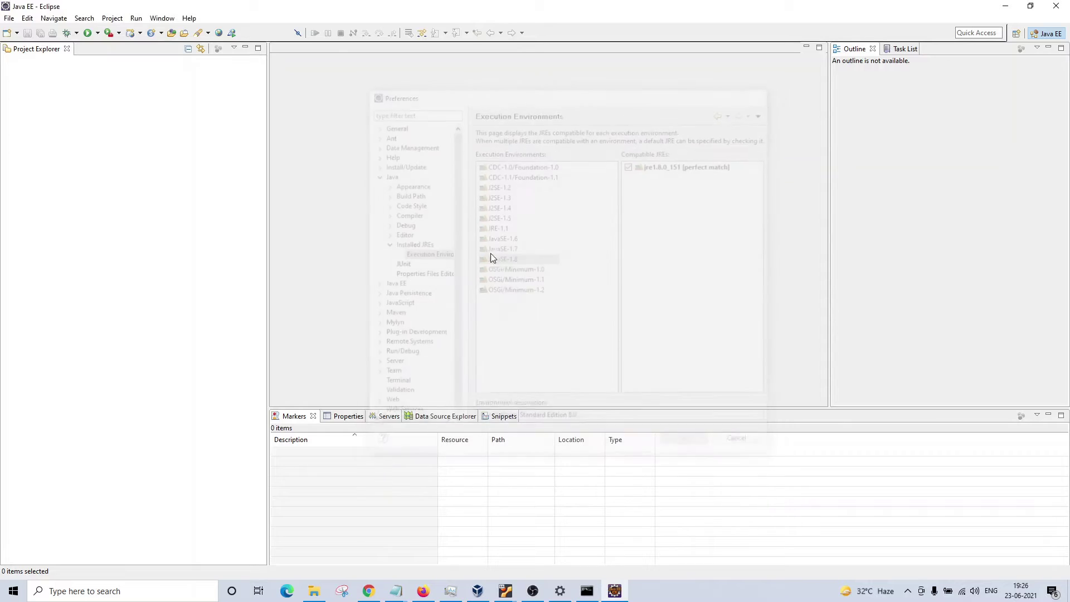
- Open the general Text Editors preferences and enlarge the dialog and its category tree
left_click(162, 18)
left_click(209, 194)
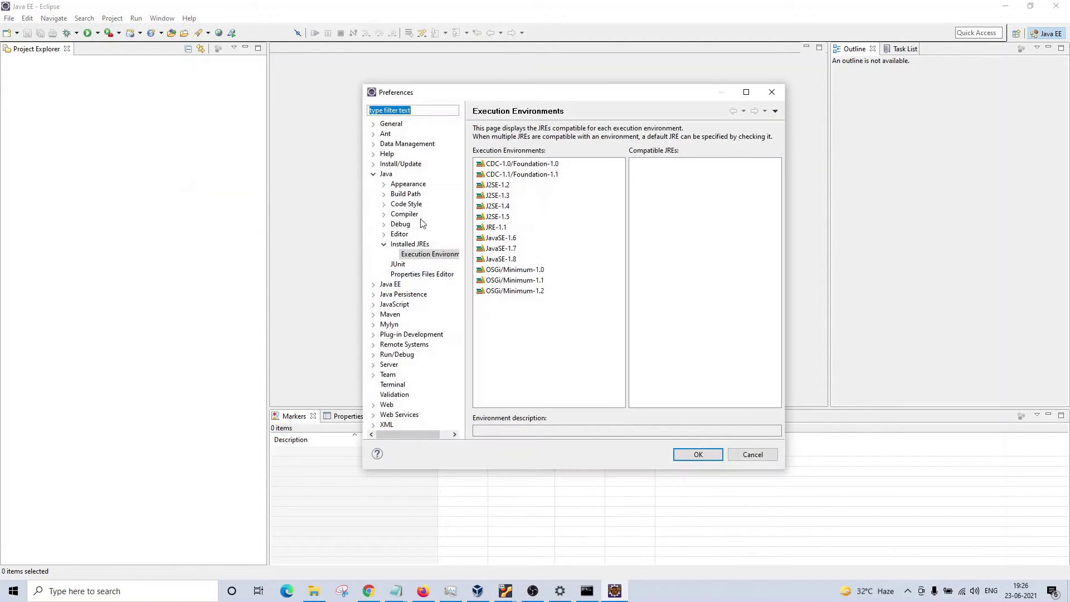
left_click(374, 125)
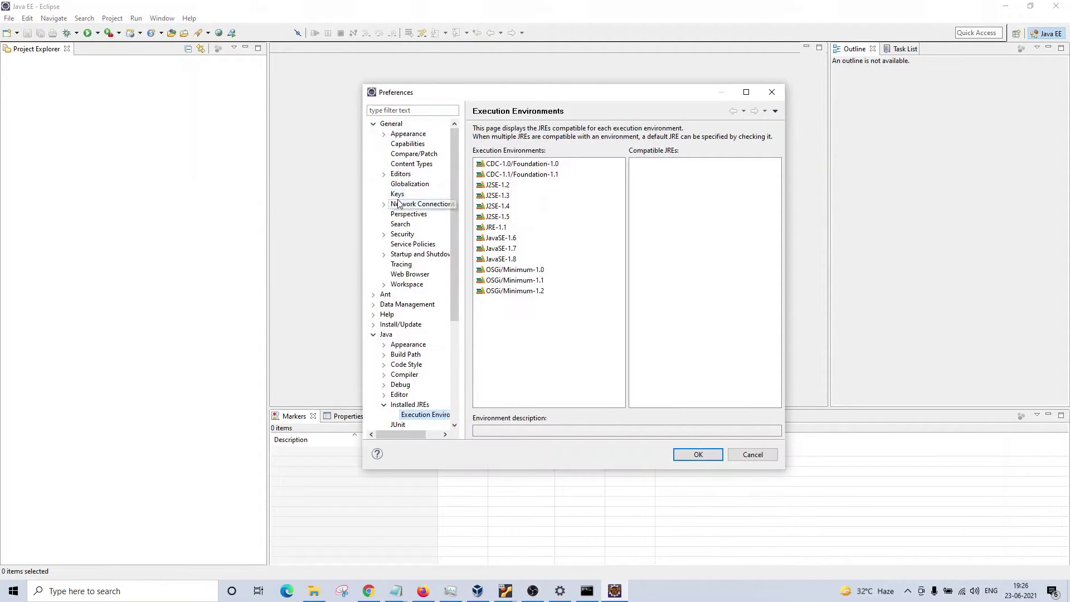
left_click(397, 174)
left_click(399, 204)
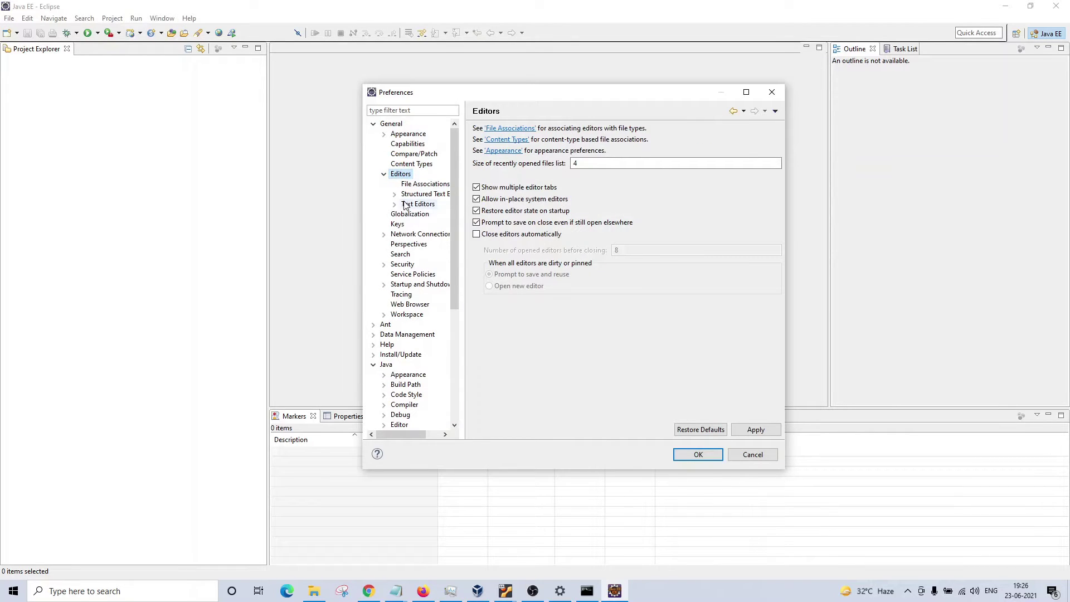
left_click(395, 204)
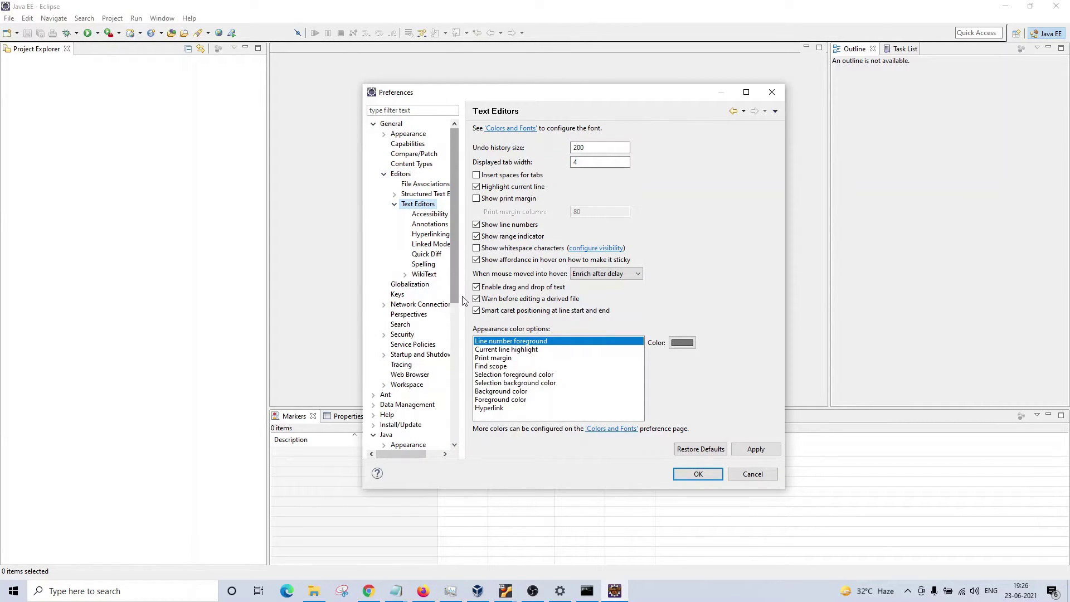
left_click_drag(796, 492, 881, 507)
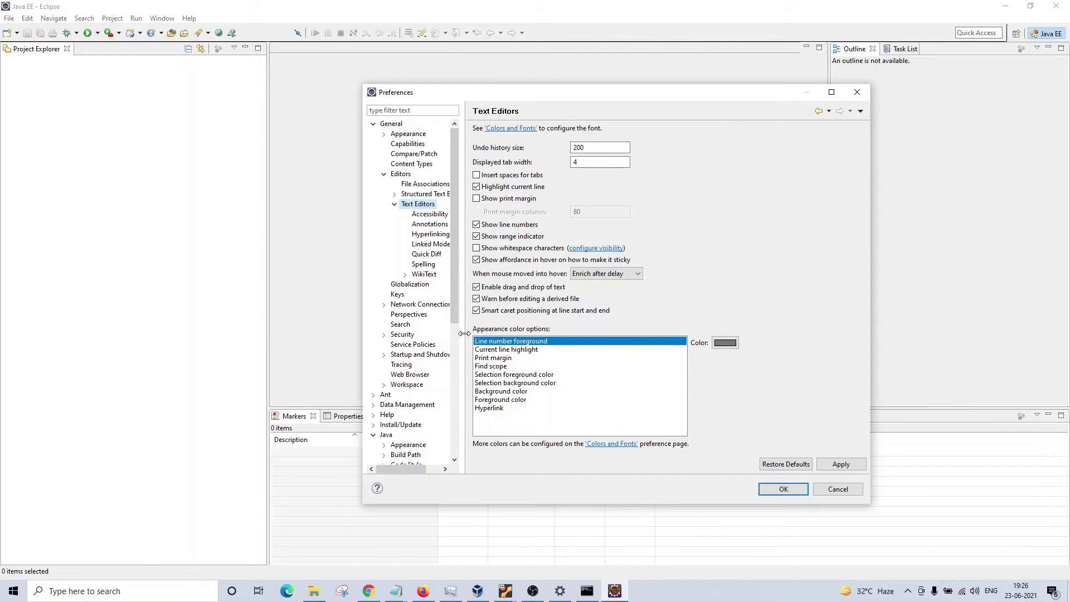
left_click_drag(464, 333, 521, 333)
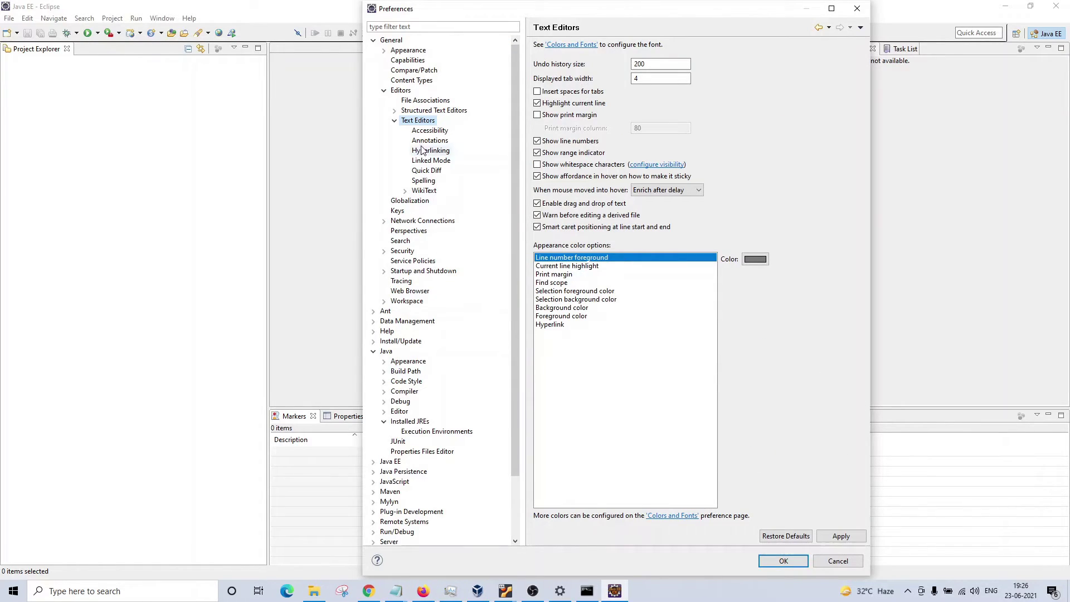
- Set the Terminal Console Font size to 12 in the Colors and Fonts preferences and apply the change
left_click(665, 516)
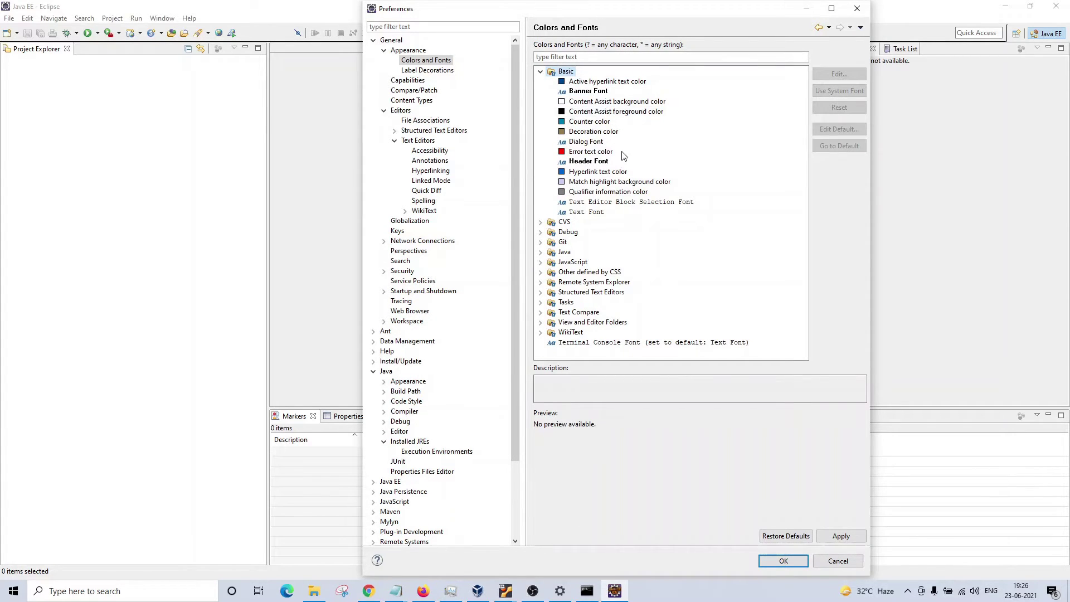
left_click(671, 344)
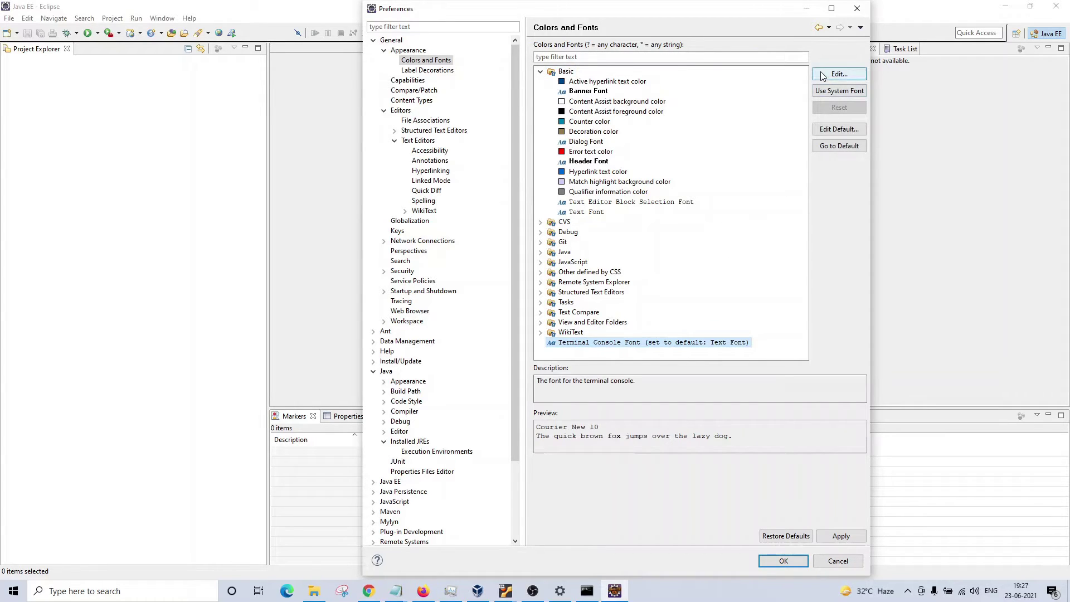
left_click(823, 76)
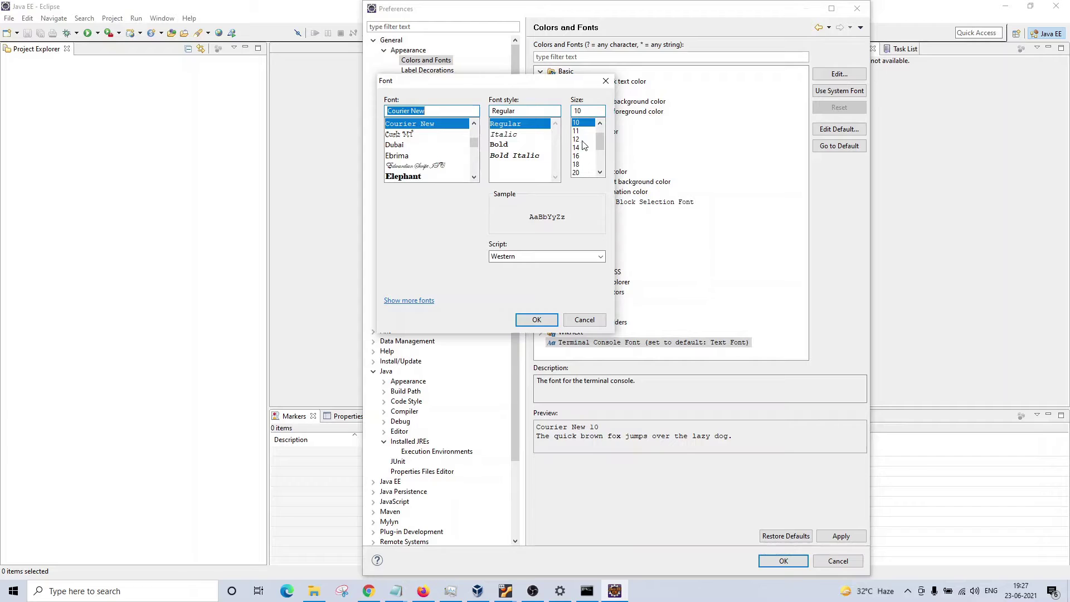
left_click(577, 140)
left_click(537, 320)
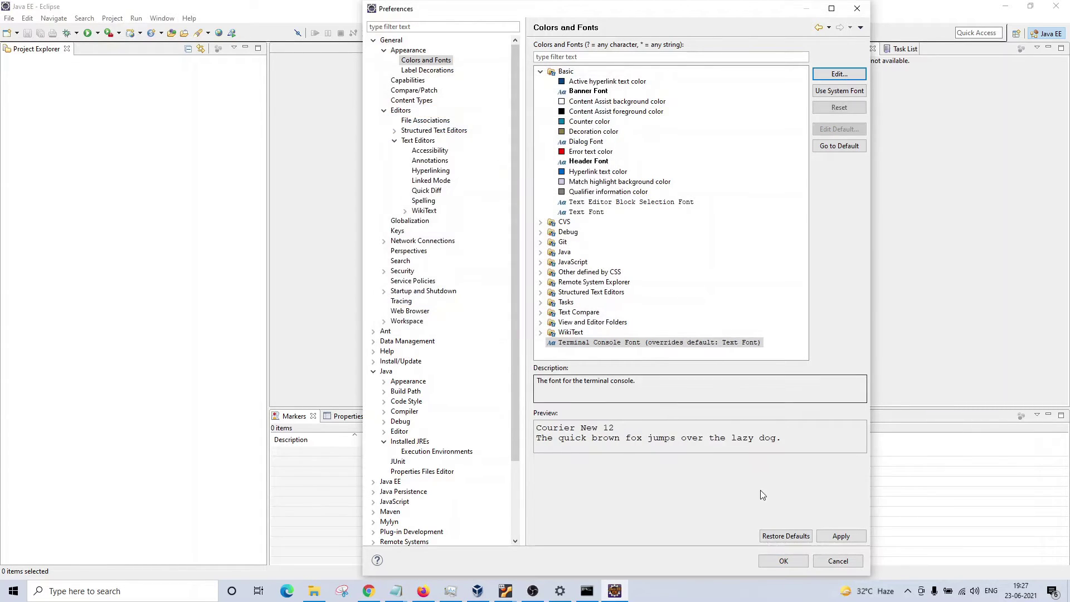
left_click(840, 536)
left_click(783, 561)
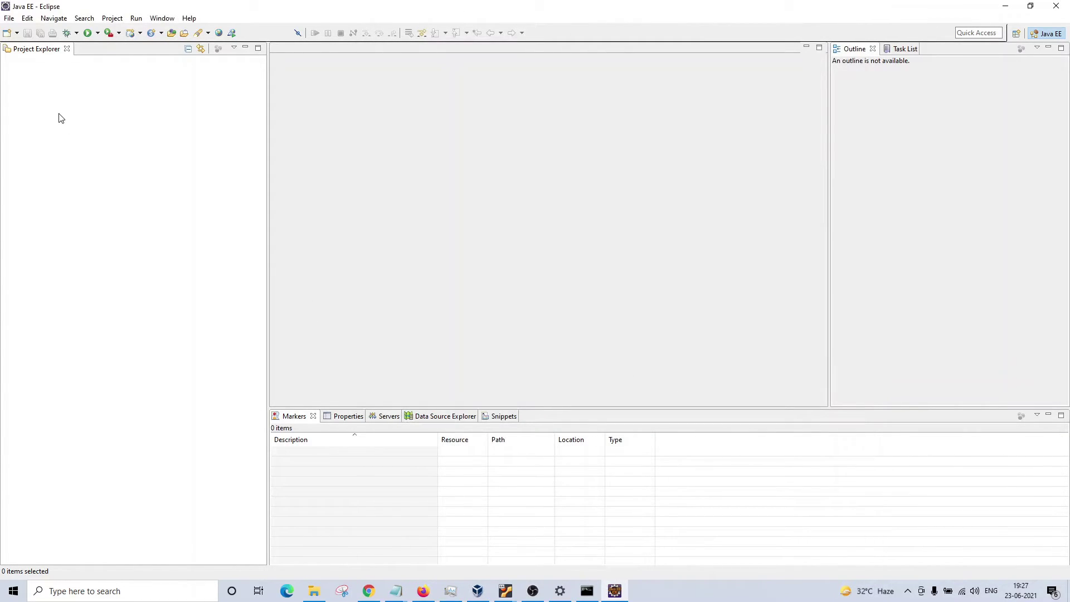
- Start a new Java project and name it test-project, using the default workspace location
left_click(9, 18)
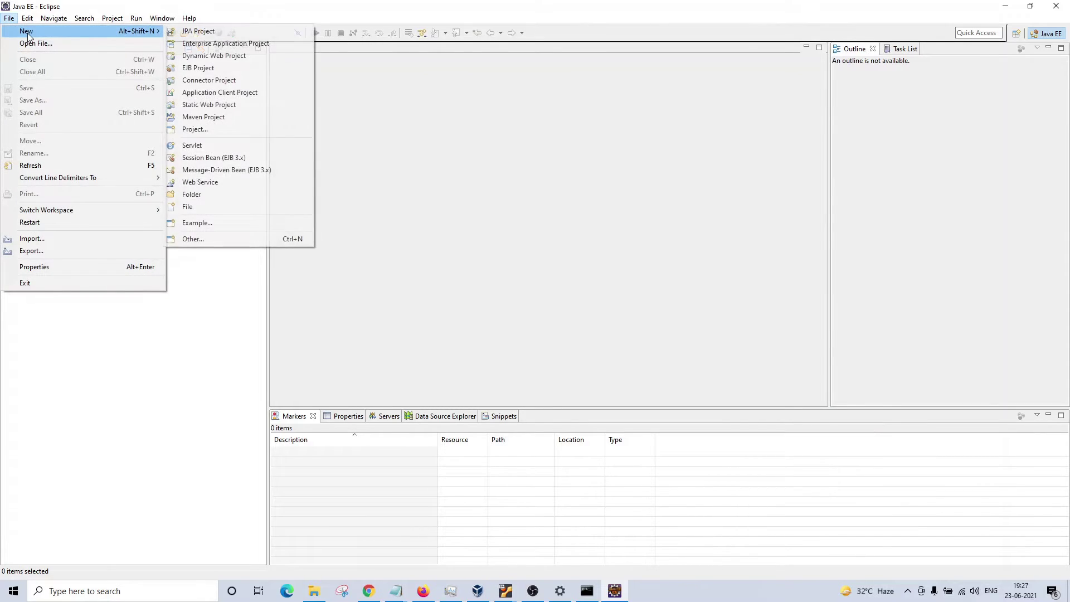
mouse_move(193, 20)
mouse_move(9, 17)
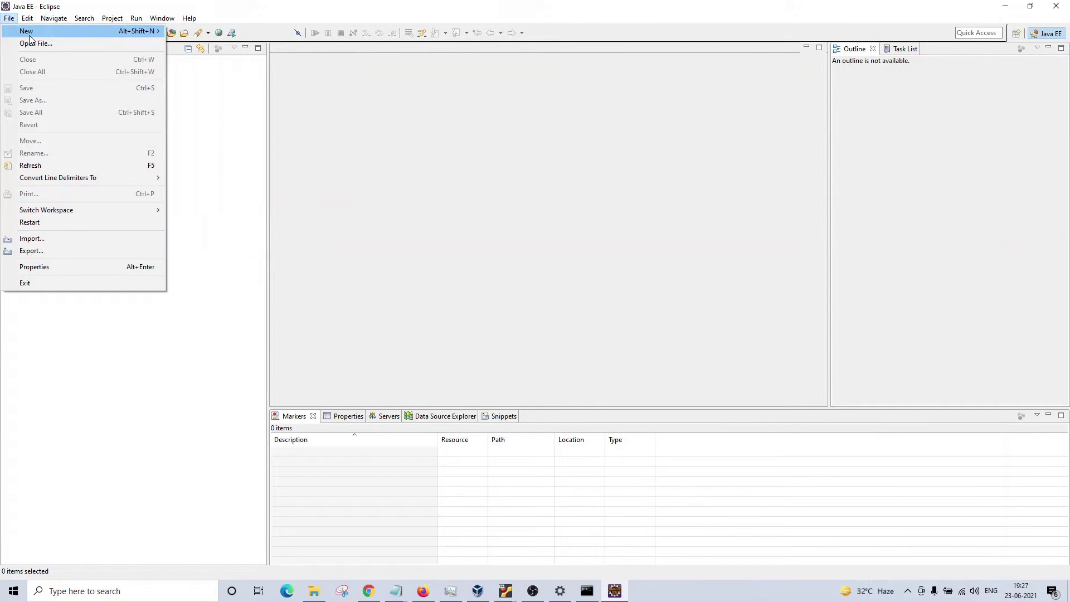
mouse_move(96, 33)
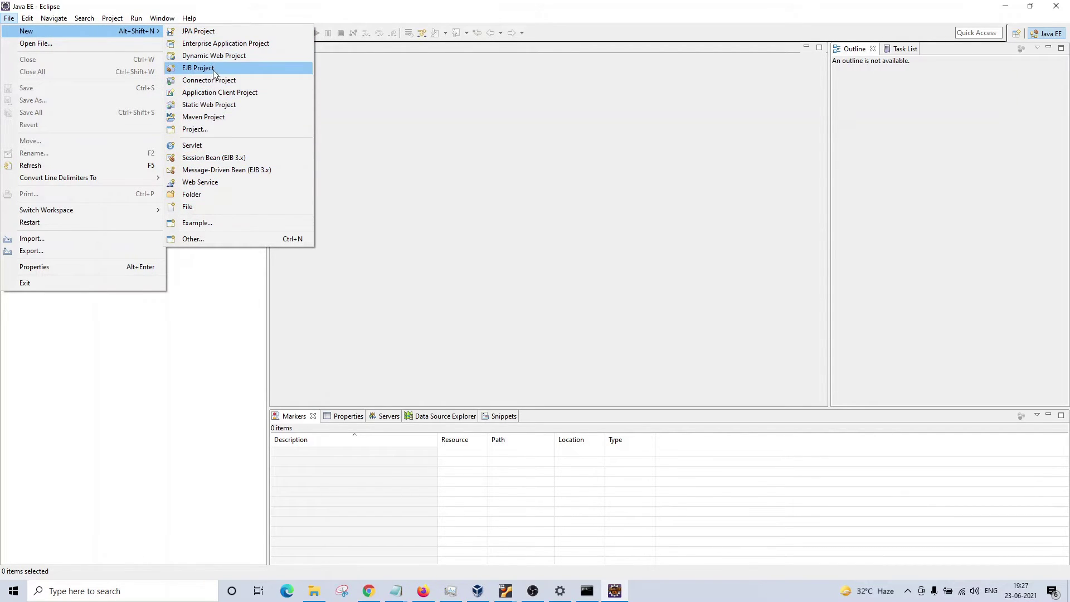
left_click(228, 238)
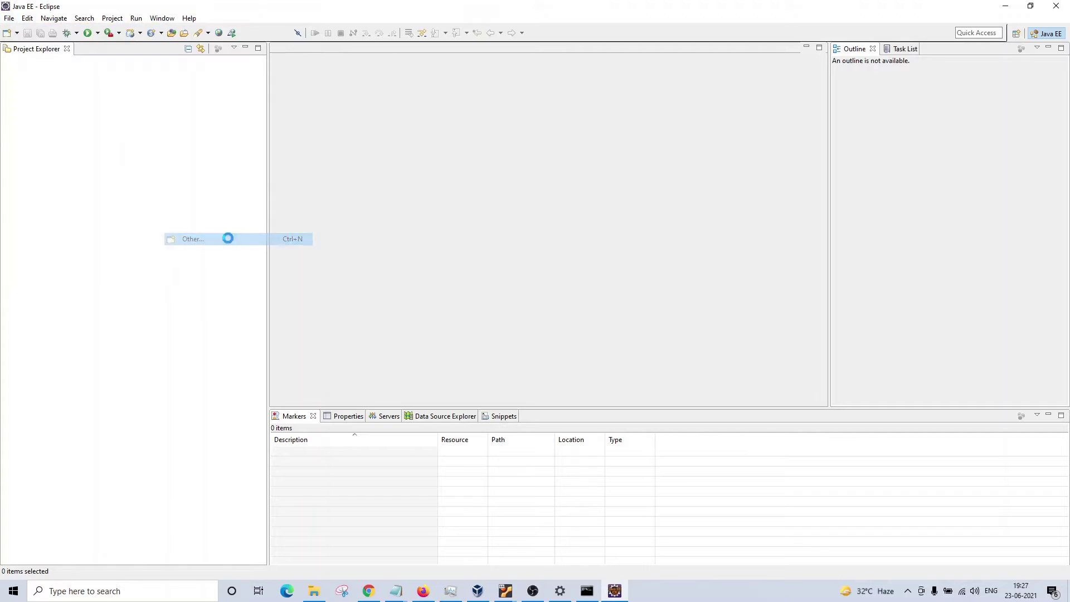
left_click(442, 234)
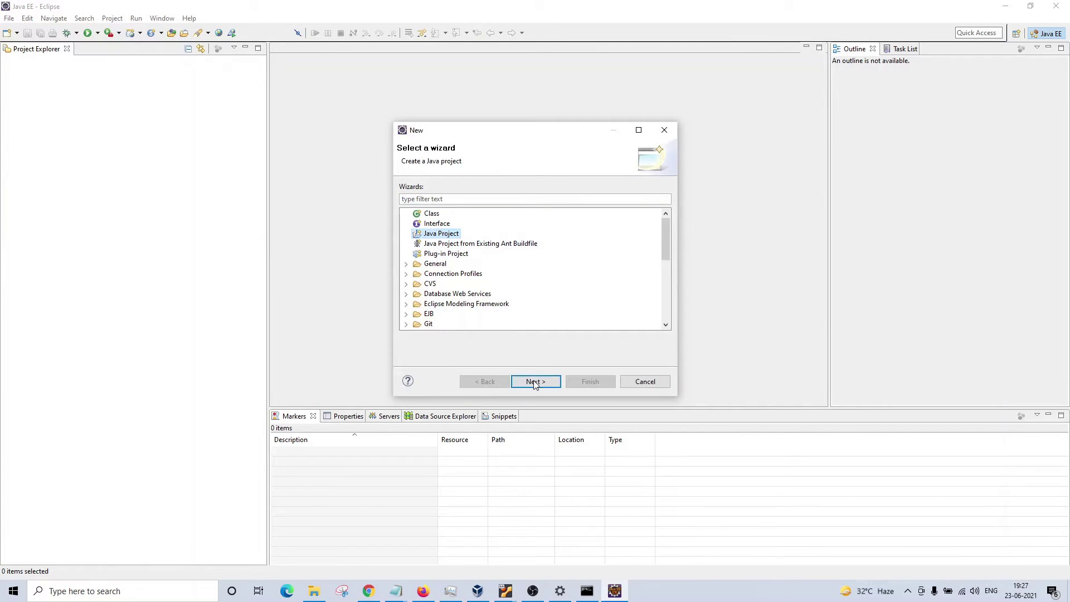
left_click(535, 382)
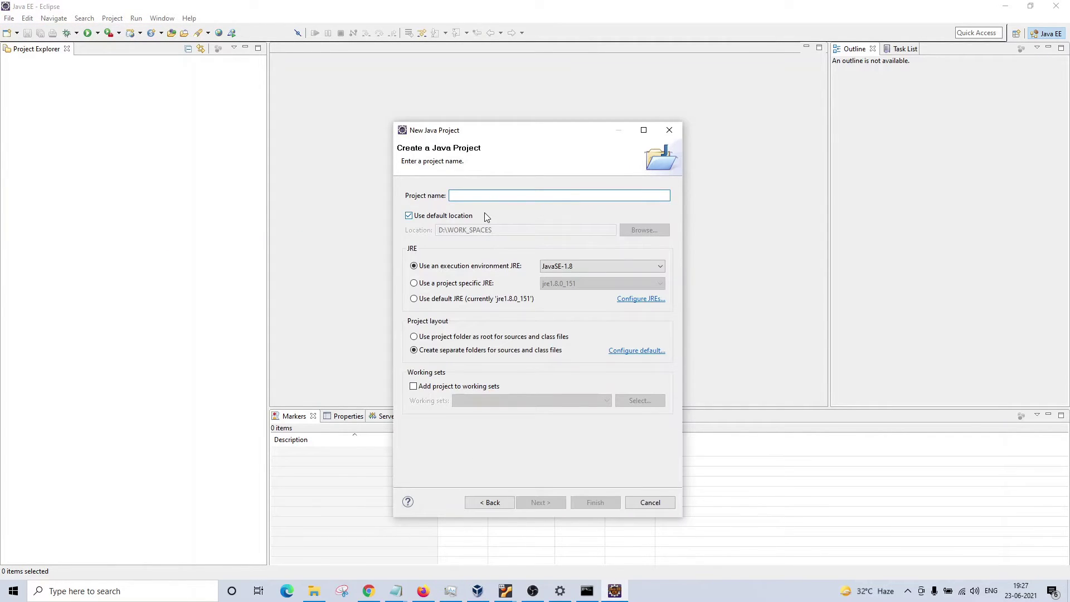
type("test-project")
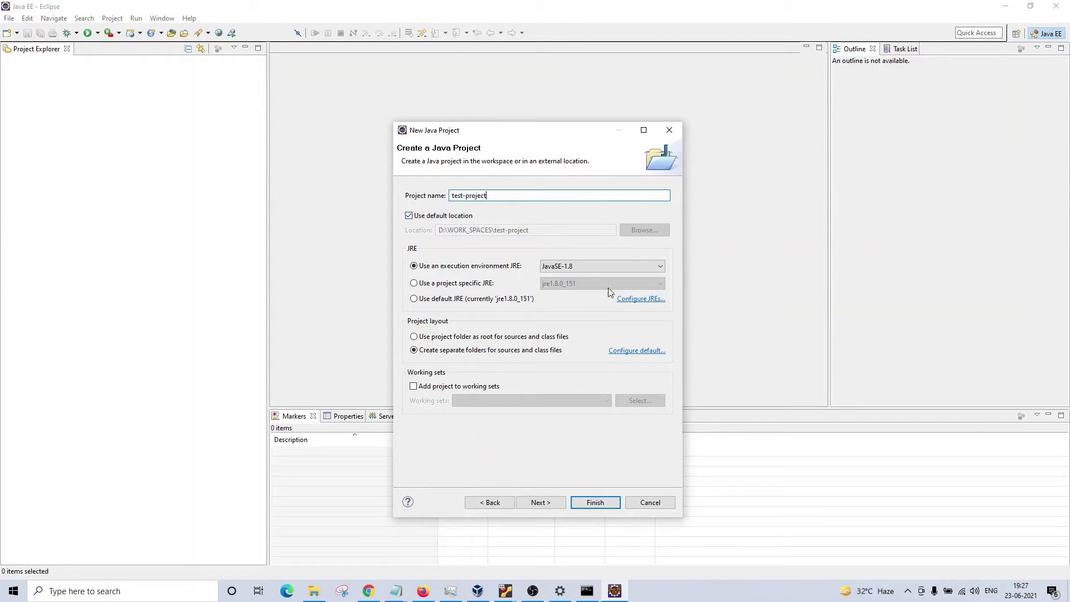
- Choose the project-specific JRE jre1.8.0_151, finish creating the project with the default build settings, and open the Java perspective
left_click(628, 262)
left_click(627, 262)
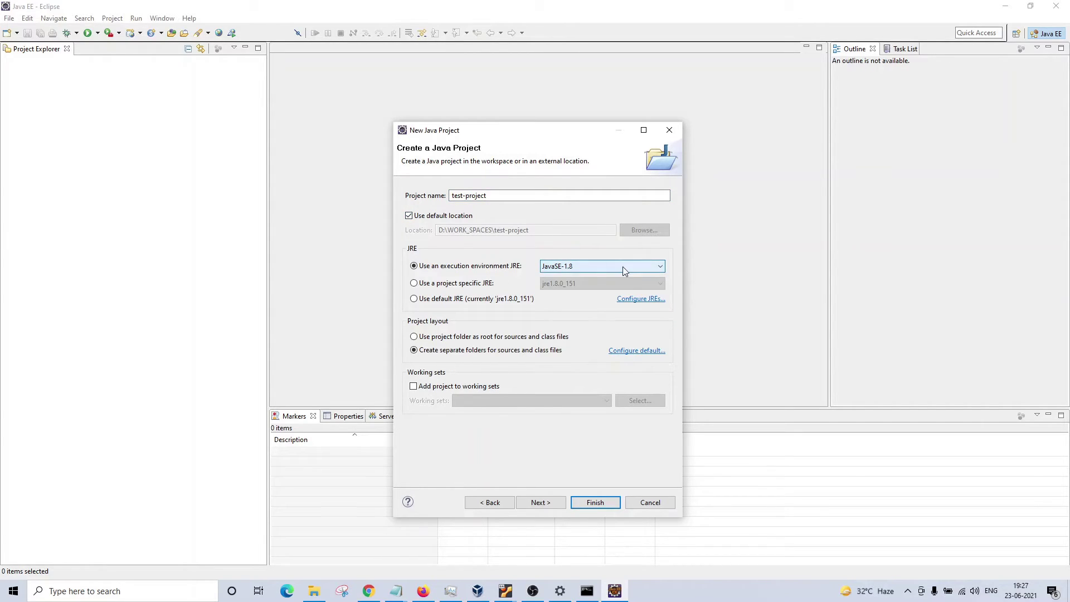
left_click(452, 287)
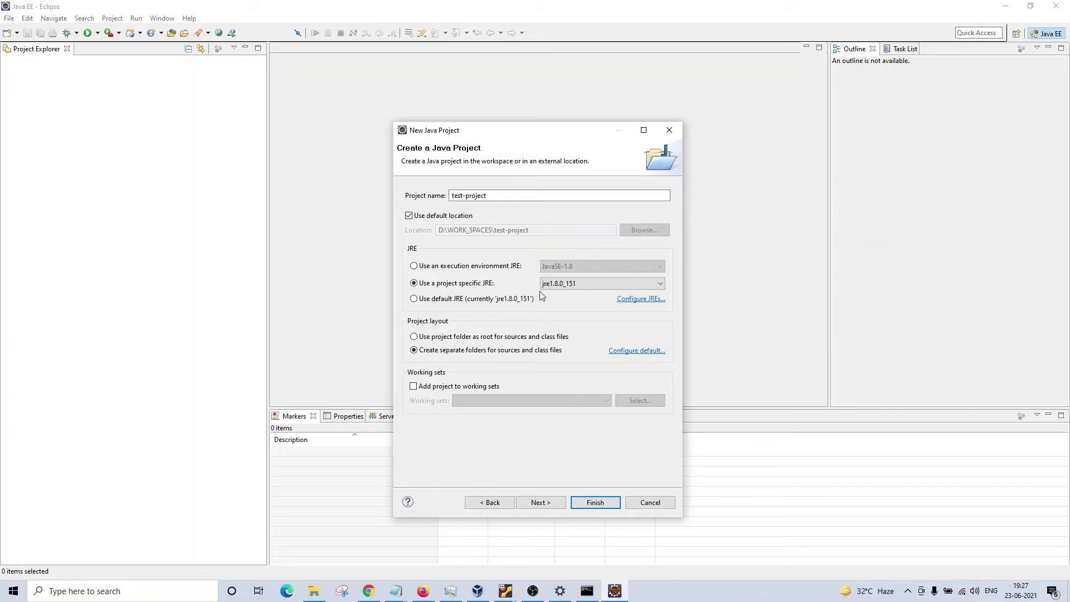
left_click(589, 282)
left_click(590, 294)
left_click(557, 502)
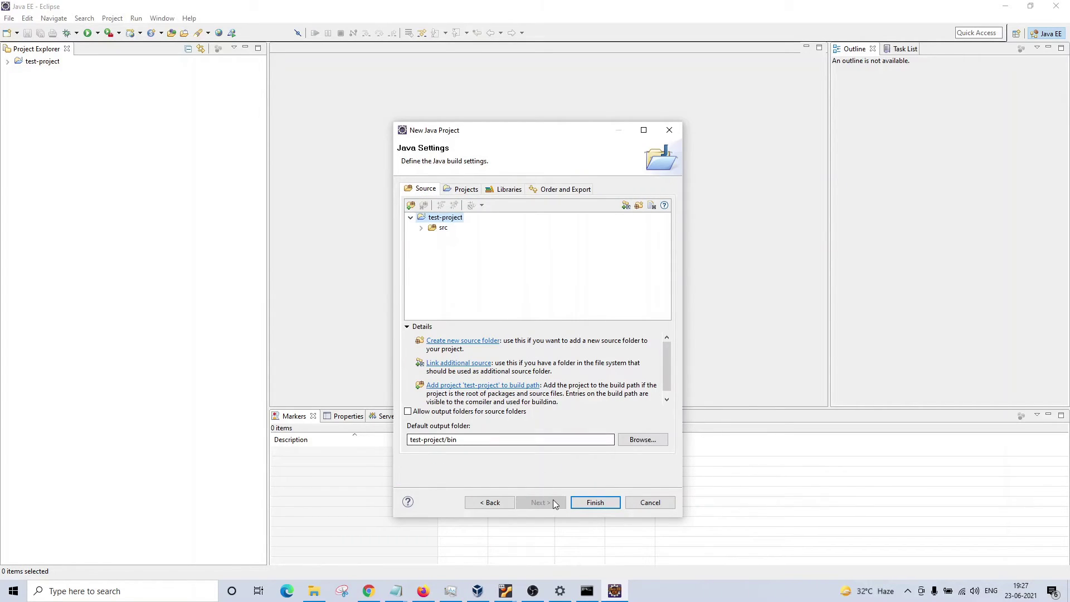
left_click(594, 503)
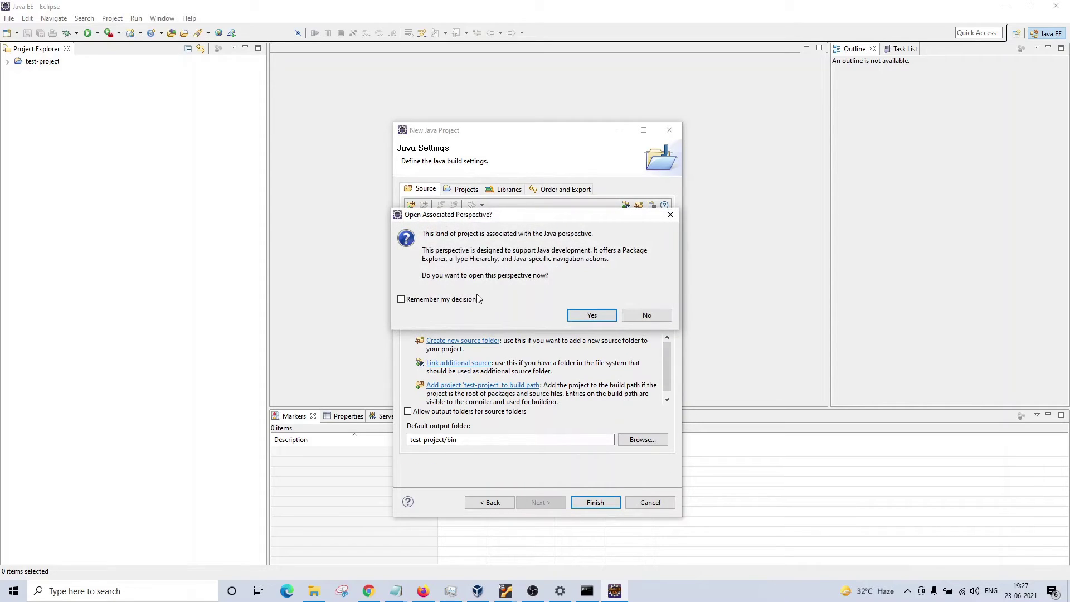
left_click(588, 315)
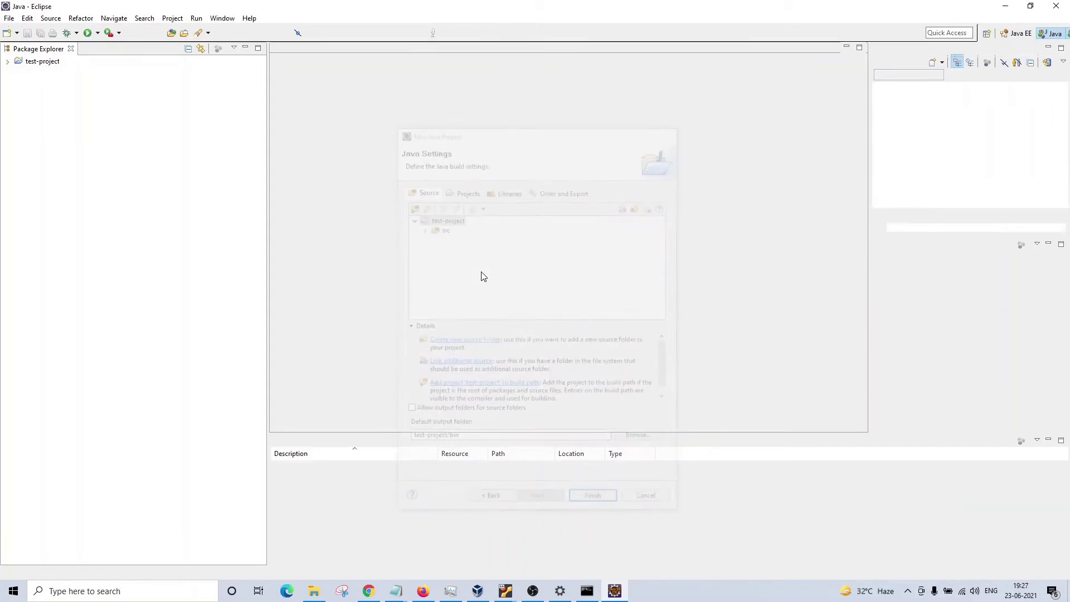
- Create a package named com.ravi.test in the src folder of test-project
left_click_drag(267, 244, 234, 252)
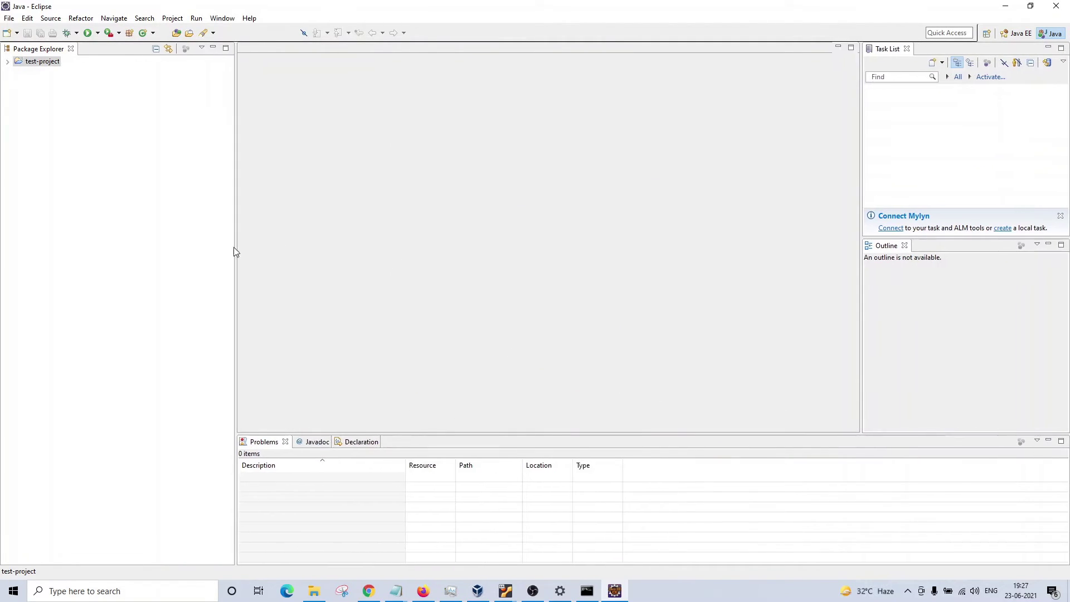
left_click(7, 62)
right_click(34, 72)
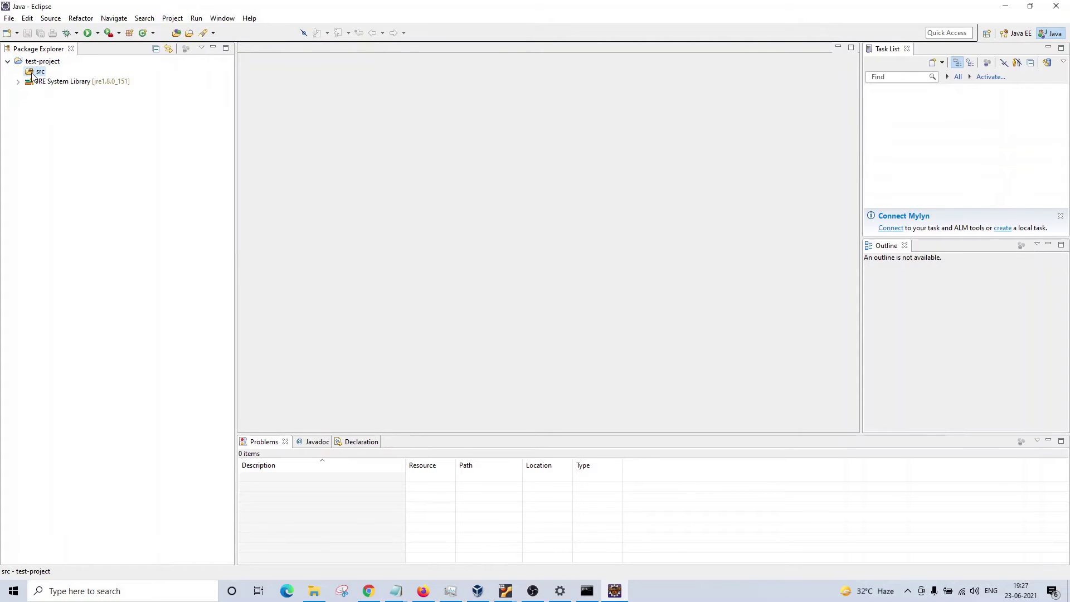
mouse_move(72, 80)
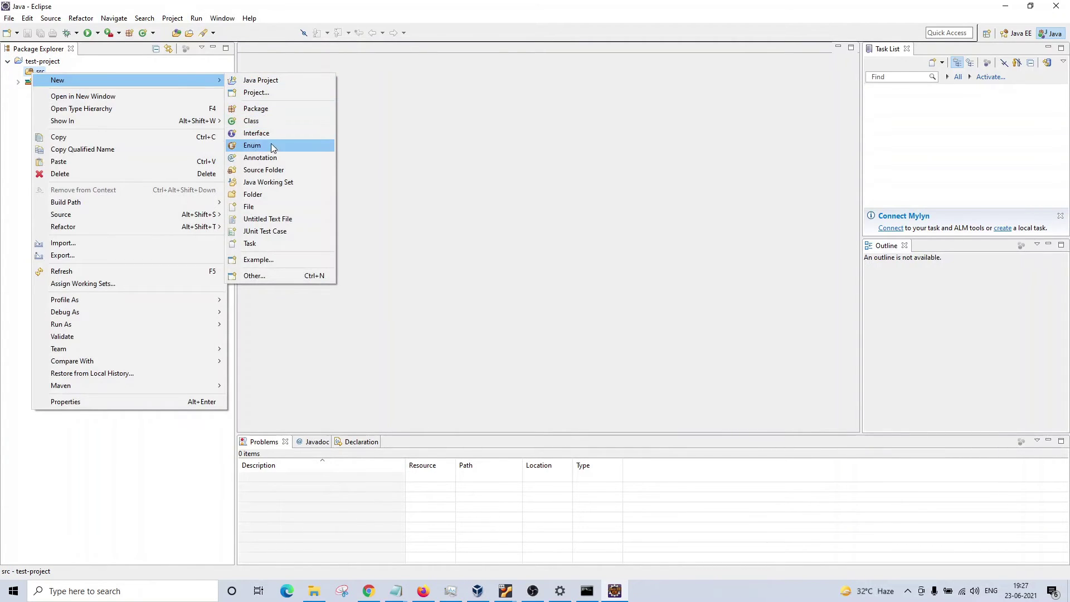
left_click(270, 110)
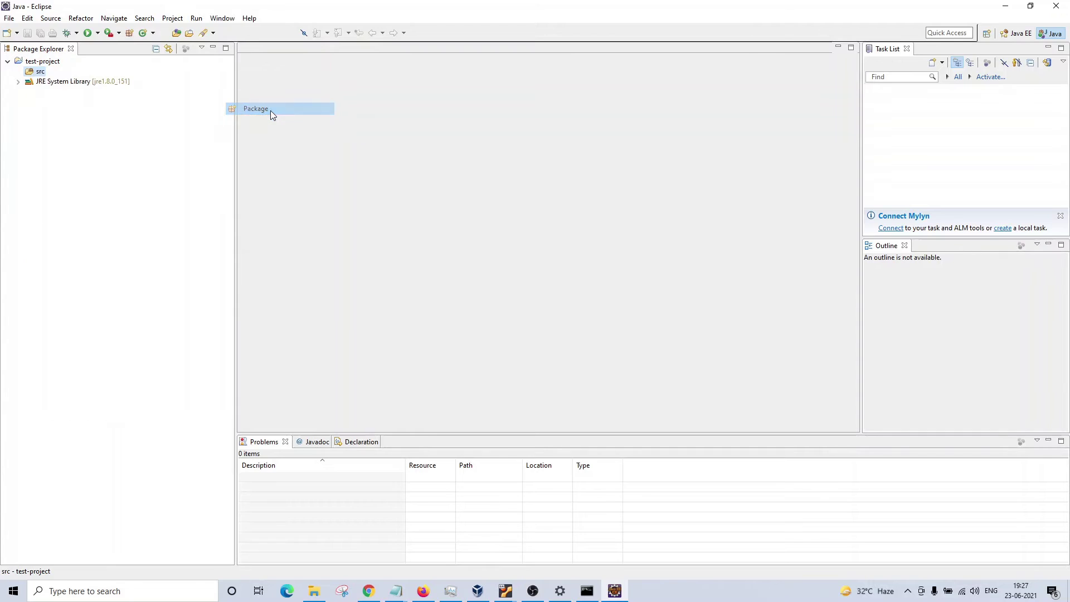
type("com.ravi.test")
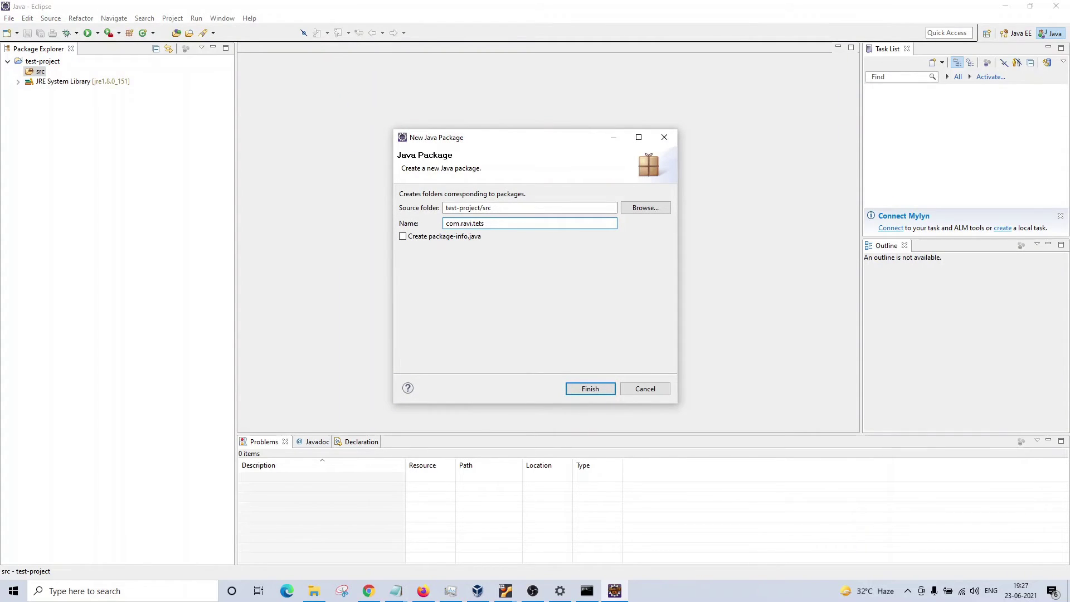
key("Return")
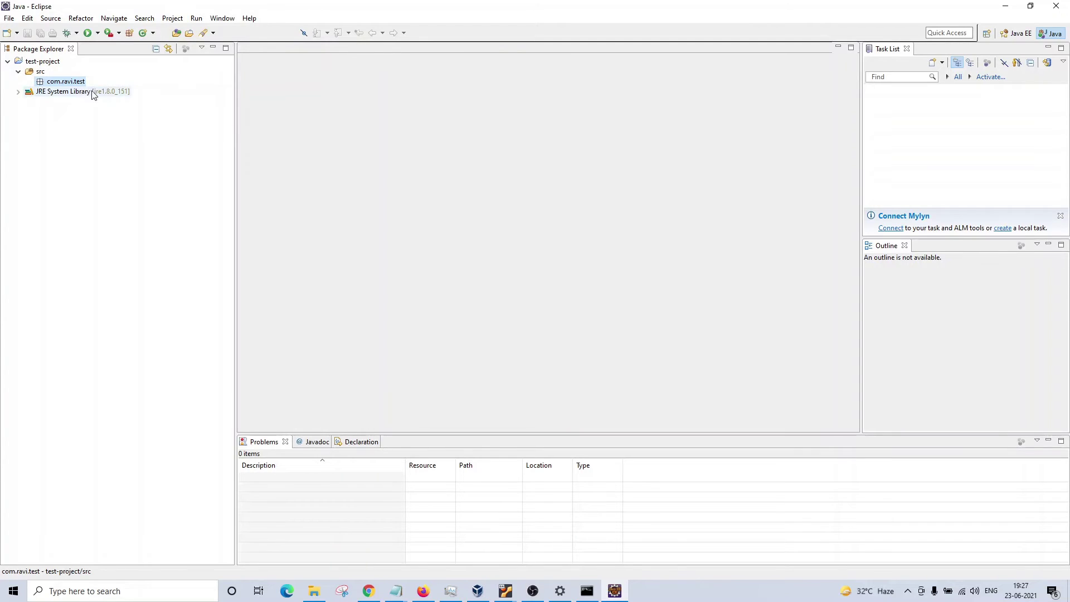
- Create a public class named HelloWorld in the com.ravi.test package with a public static void main method stub
right_click(71, 82)
mouse_move(245, 85)
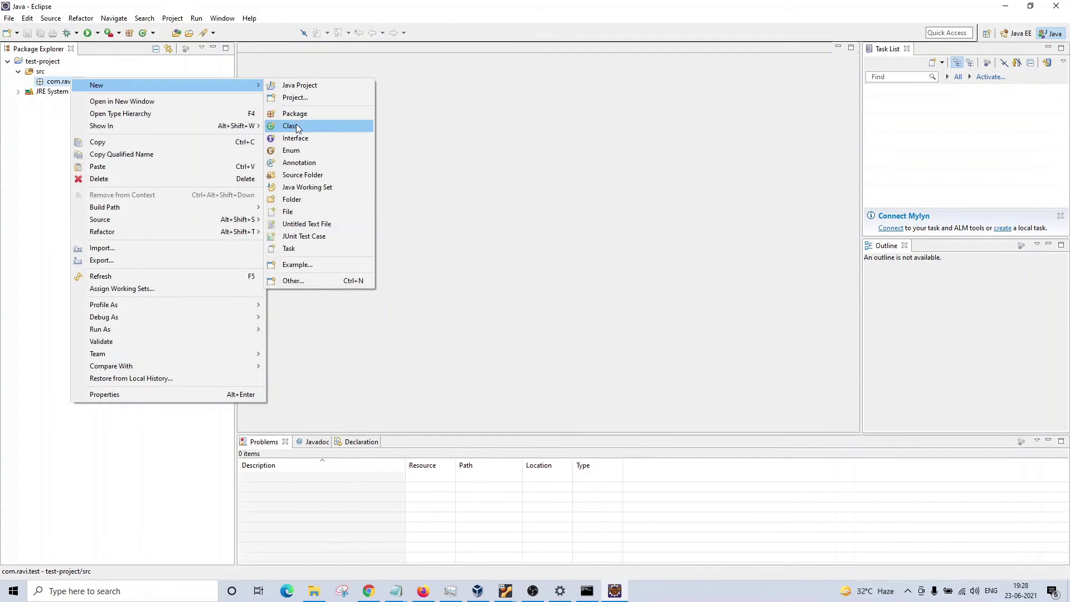
left_click(295, 126)
type("Hel")
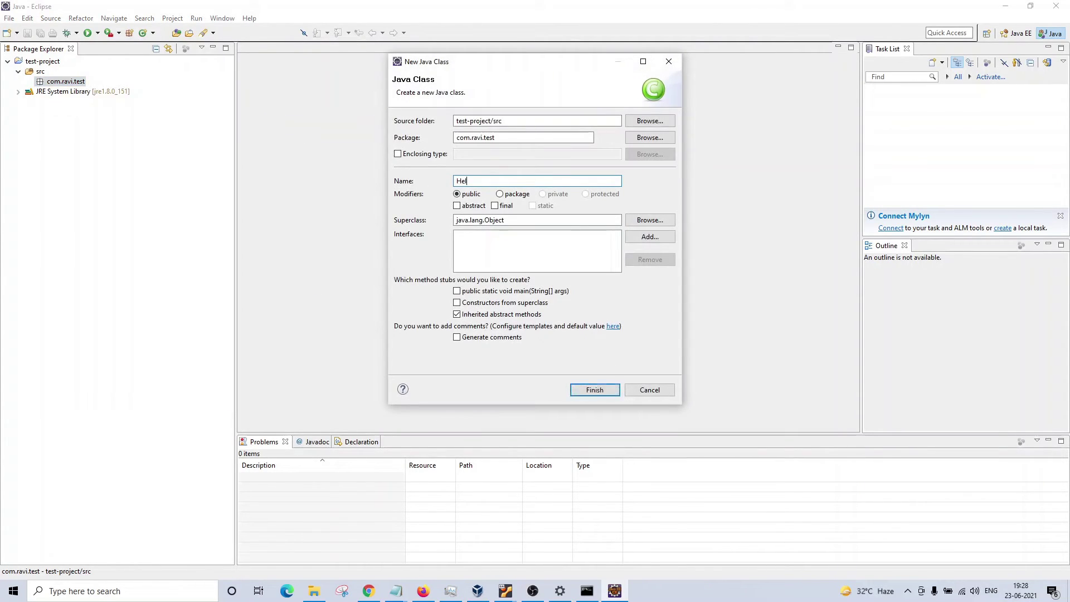
type("loWorld")
left_click(457, 291)
left_click(577, 389)
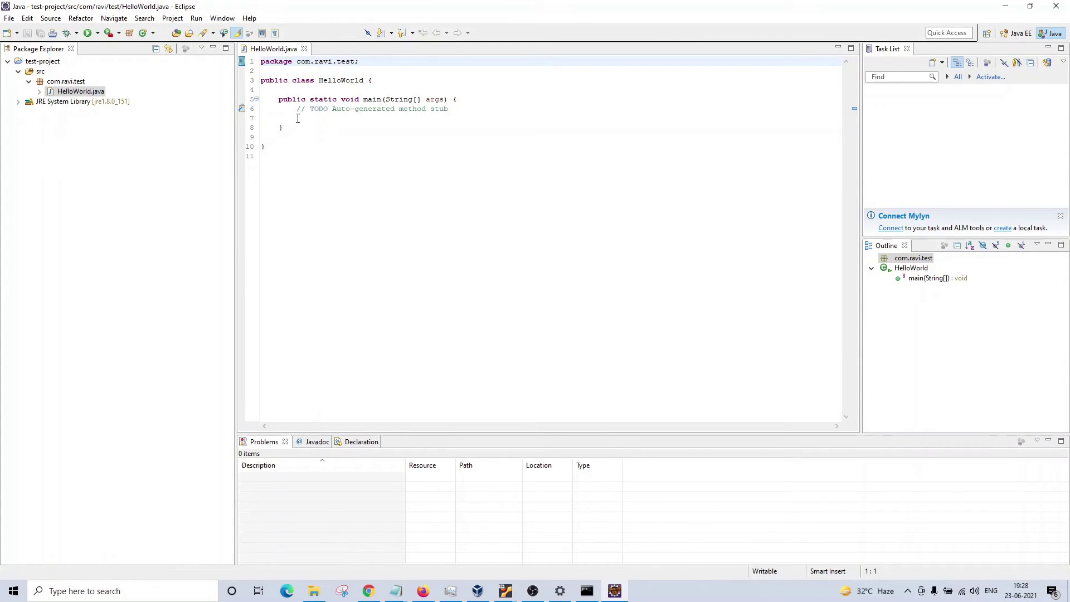
- Replace the TODO comment in the main method with System.out.print("Hello World"); and save the file
left_click_drag(296, 108, 489, 107)
type("System.out")
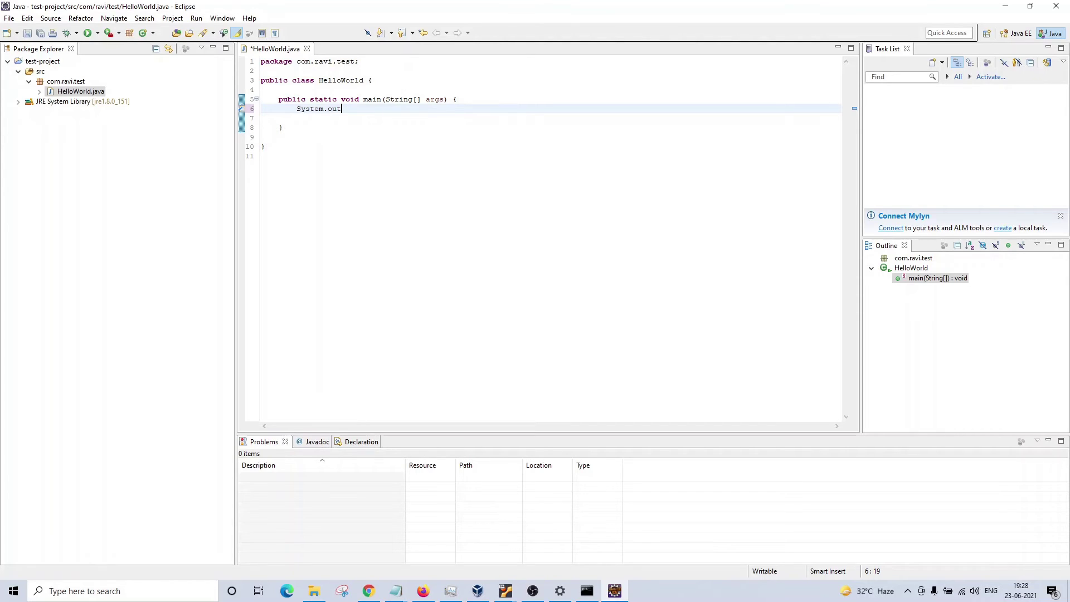
type(".print")
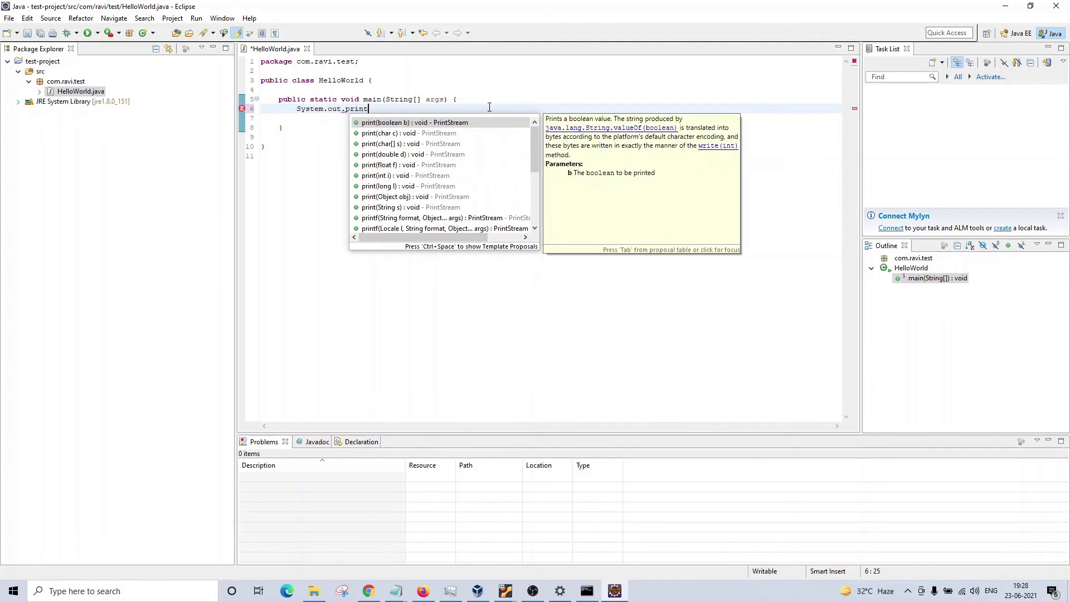
key("Return")
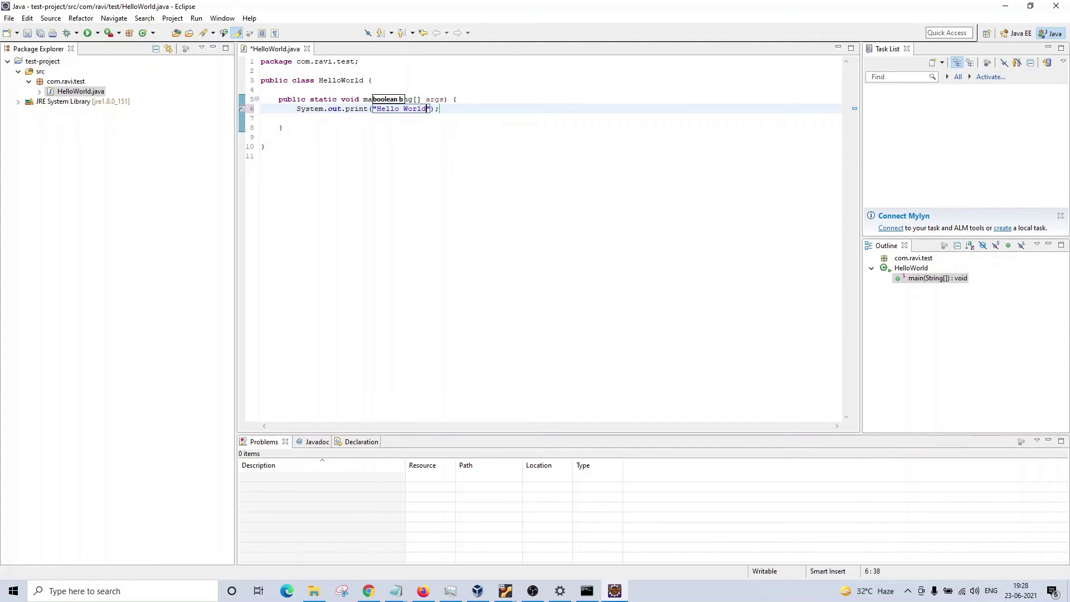
key("ctrl+s")
- Run HelloWorld as a Java application and highlight its output in the console
right_click(476, 123)
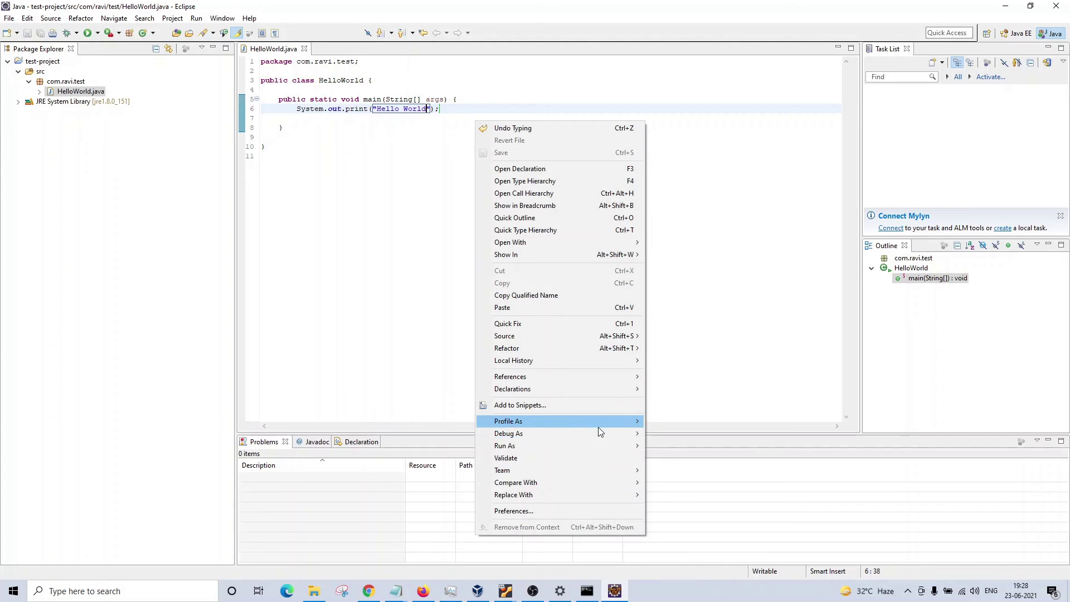
left_click(688, 458)
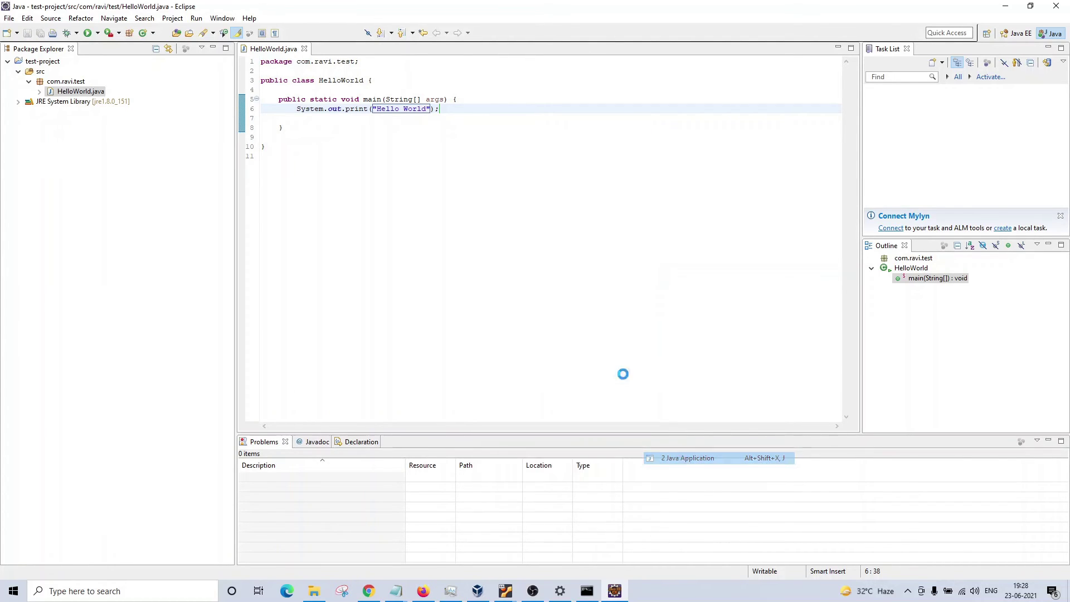
left_click_drag(310, 473, 247, 454)
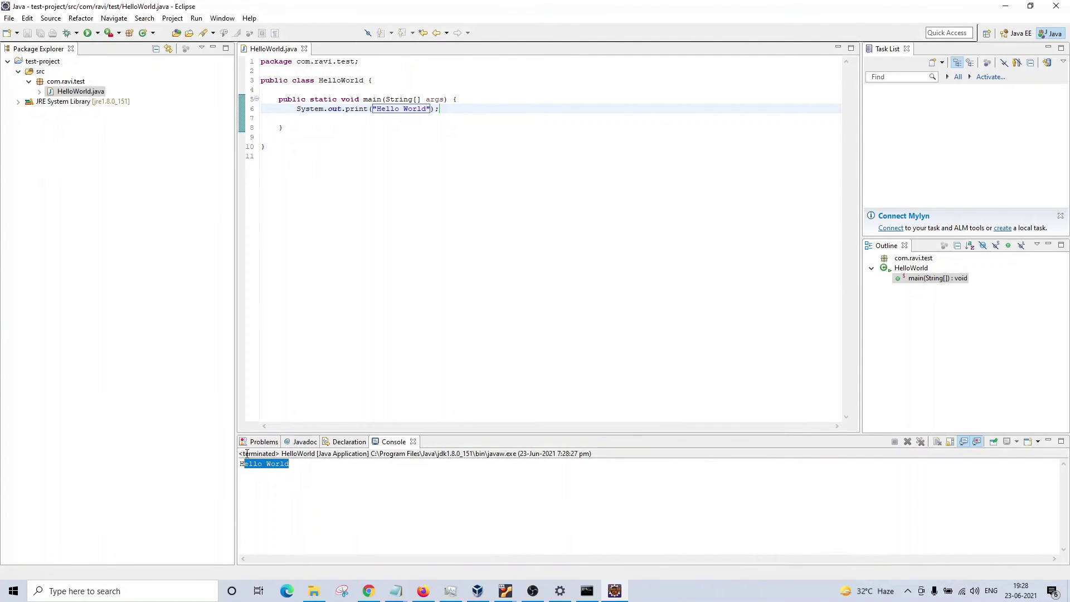
- Set the Terminal Console Font size to 16 in the Colors and Fonts preferences, apply the change and close the preferences
left_click(222, 18)
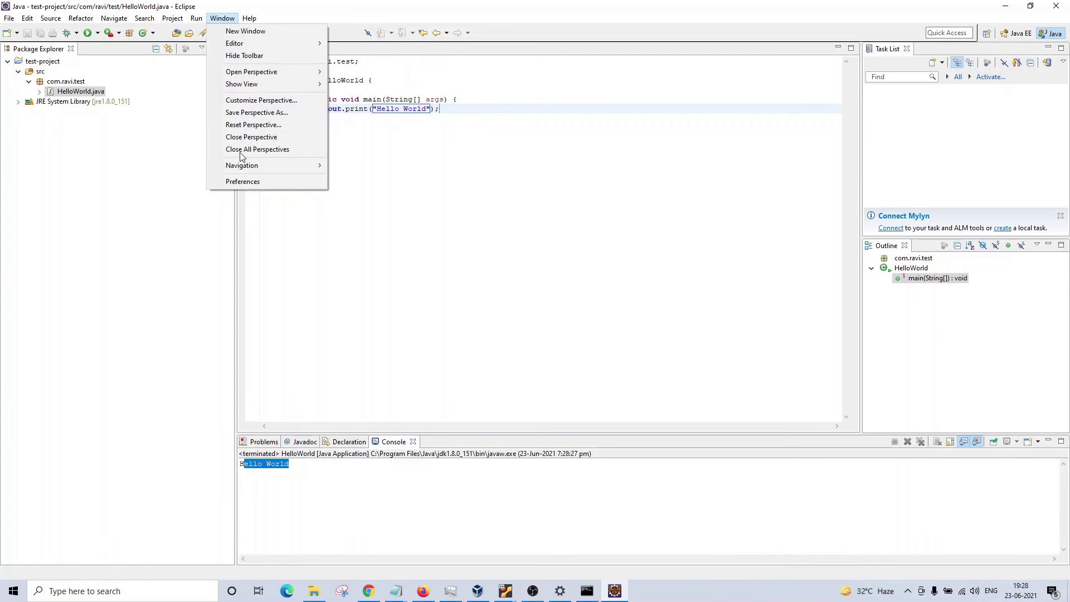
left_click(240, 184)
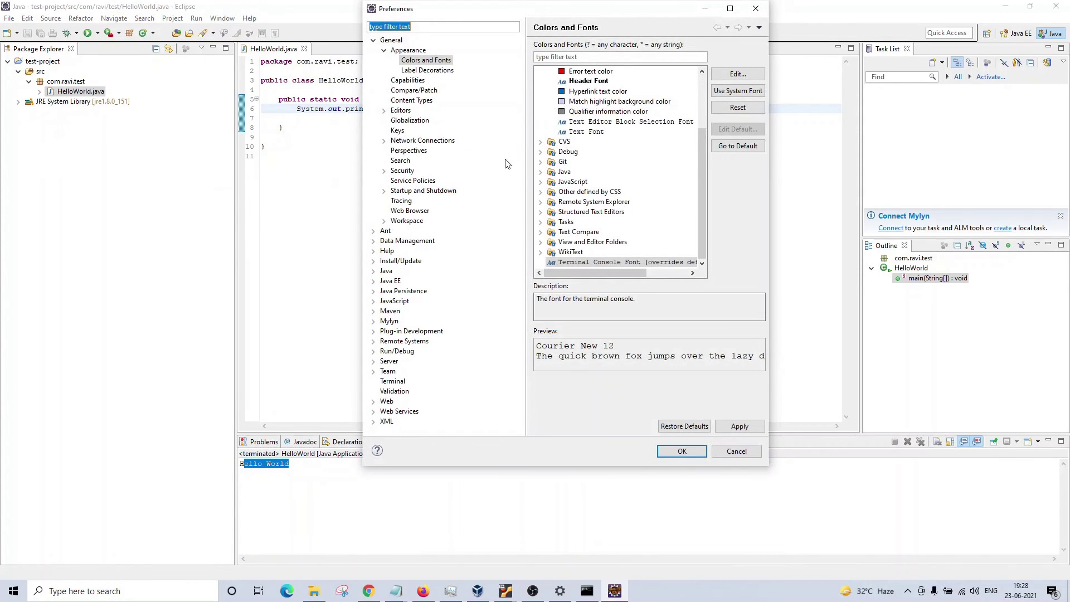
left_click(590, 262)
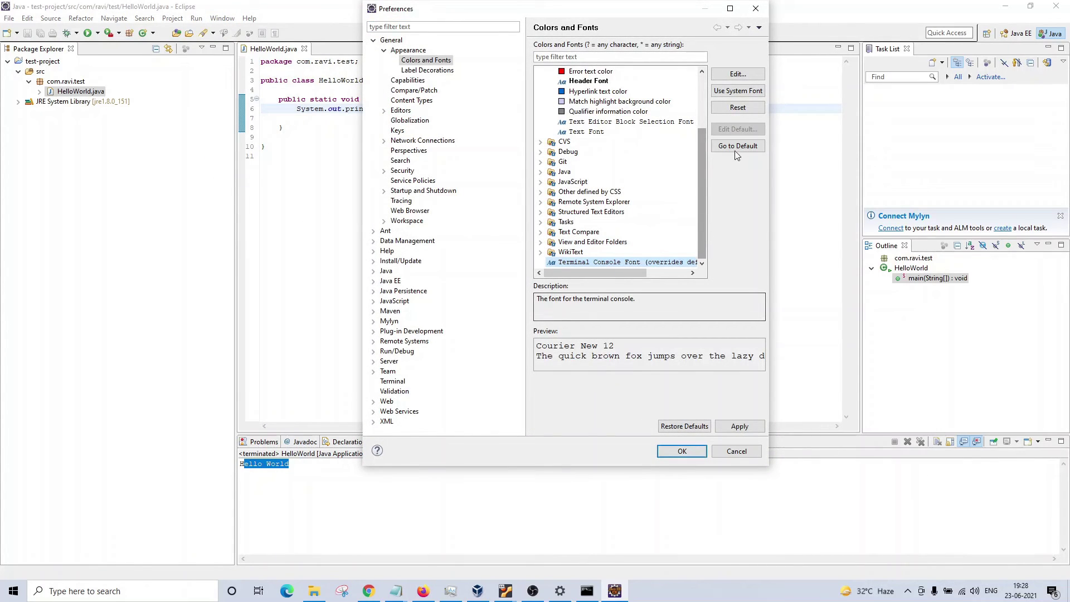
left_click(735, 75)
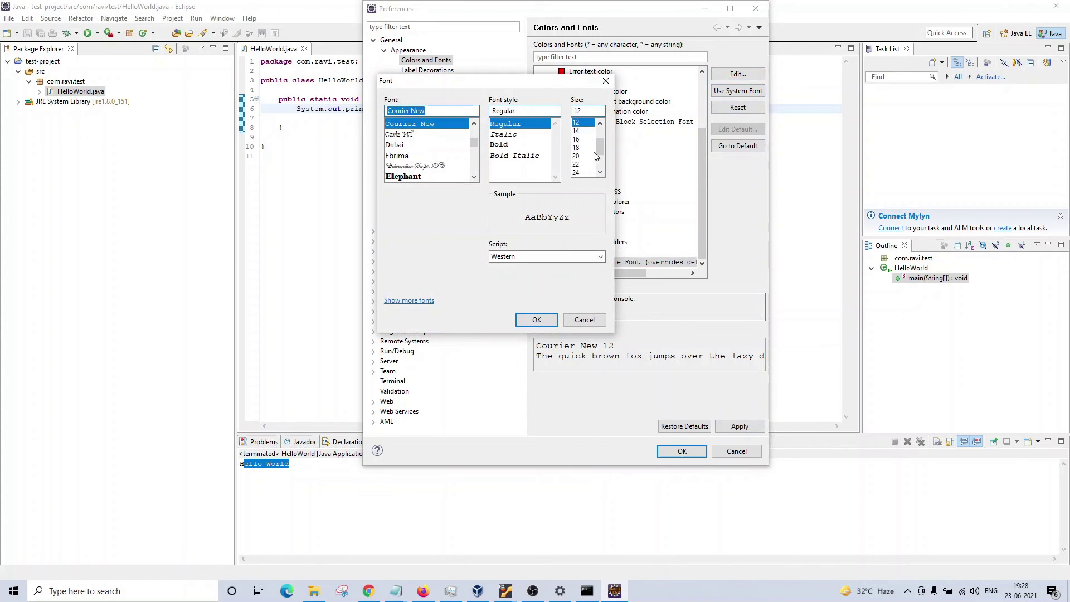
left_click(578, 139)
left_click(542, 319)
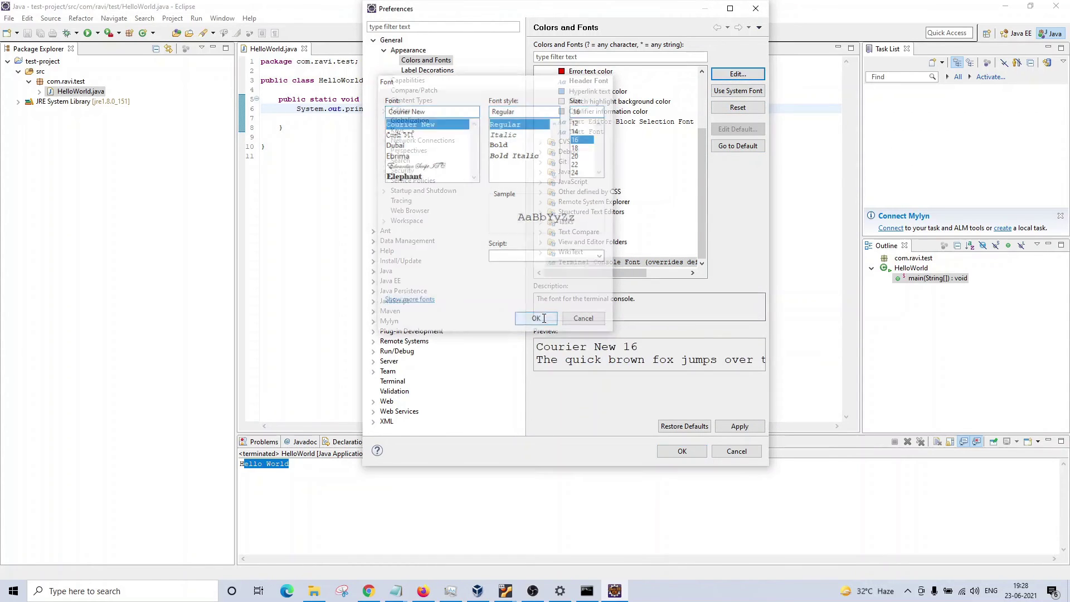
left_click(738, 427)
left_click(684, 450)
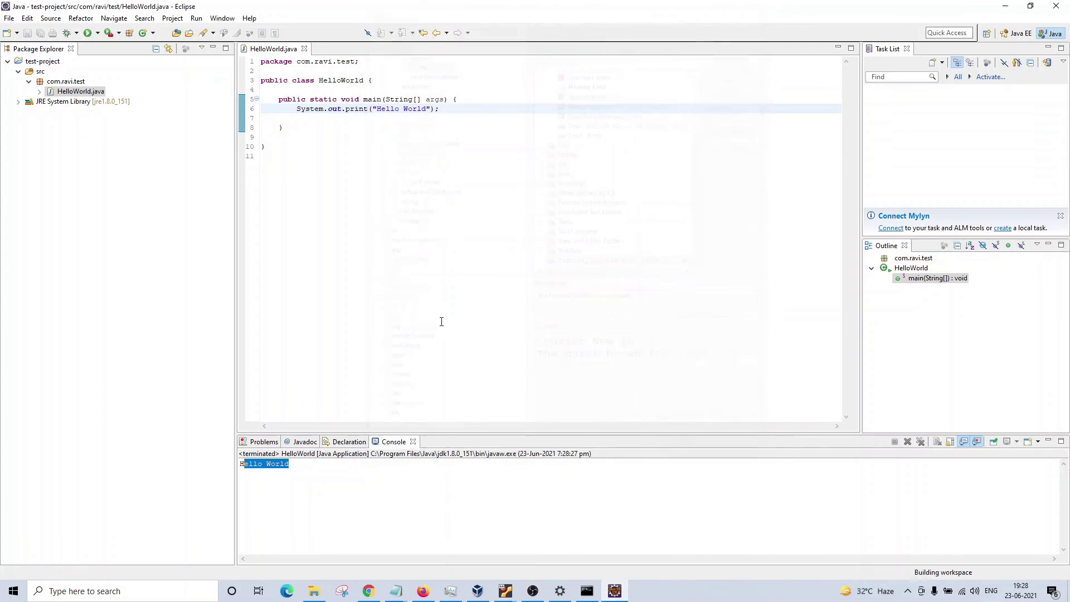
- Close the HelloWorld.java editor and reopen the file from the com.ravi.test package
left_click(356, 244)
left_click(304, 48)
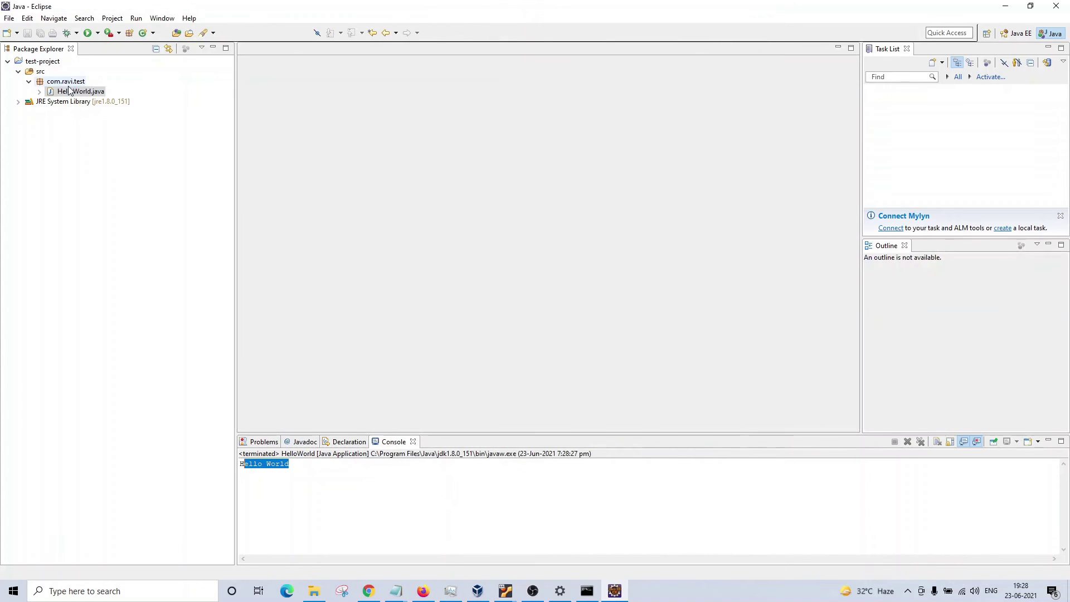
double_click(80, 91)
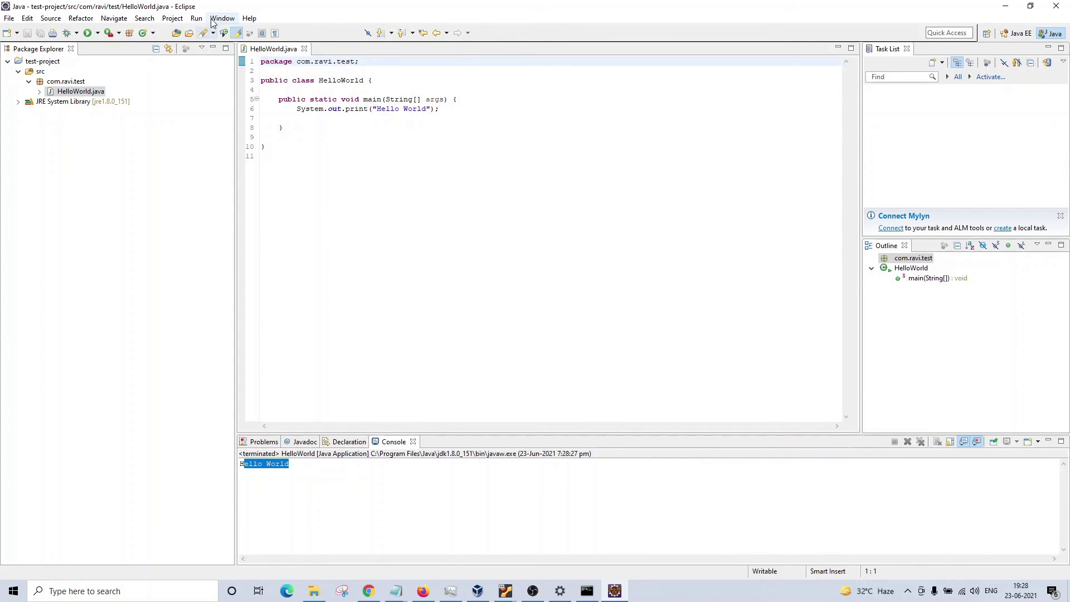
- Set the basic Text Font size to 14 in the Colors and Fonts preferences, apply the change and close the preferences
left_click(222, 19)
left_click(256, 181)
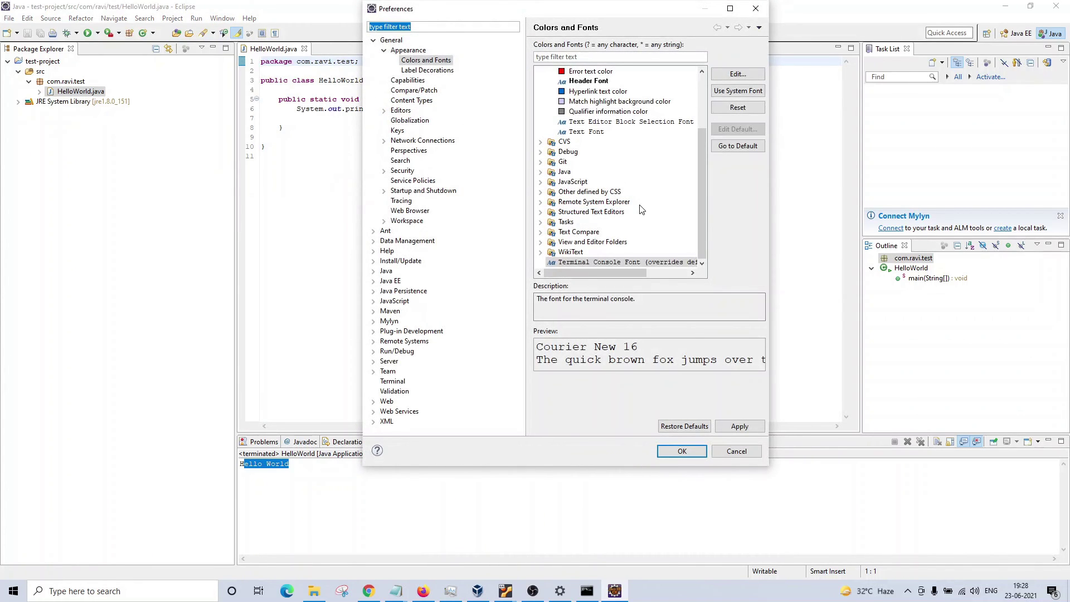
scroll(641, 209, "up", 3)
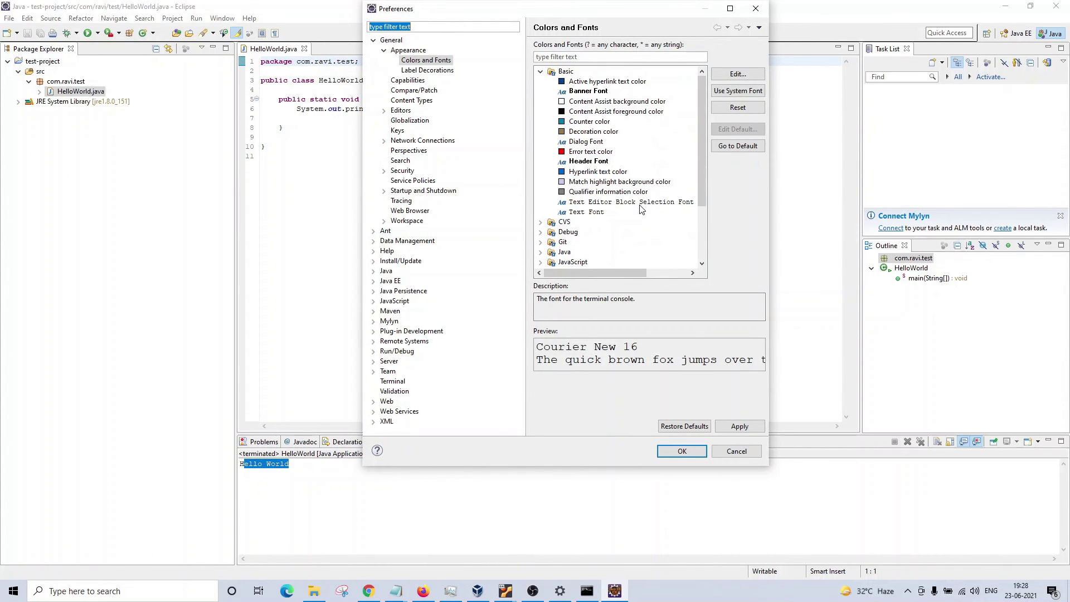
left_click(563, 72)
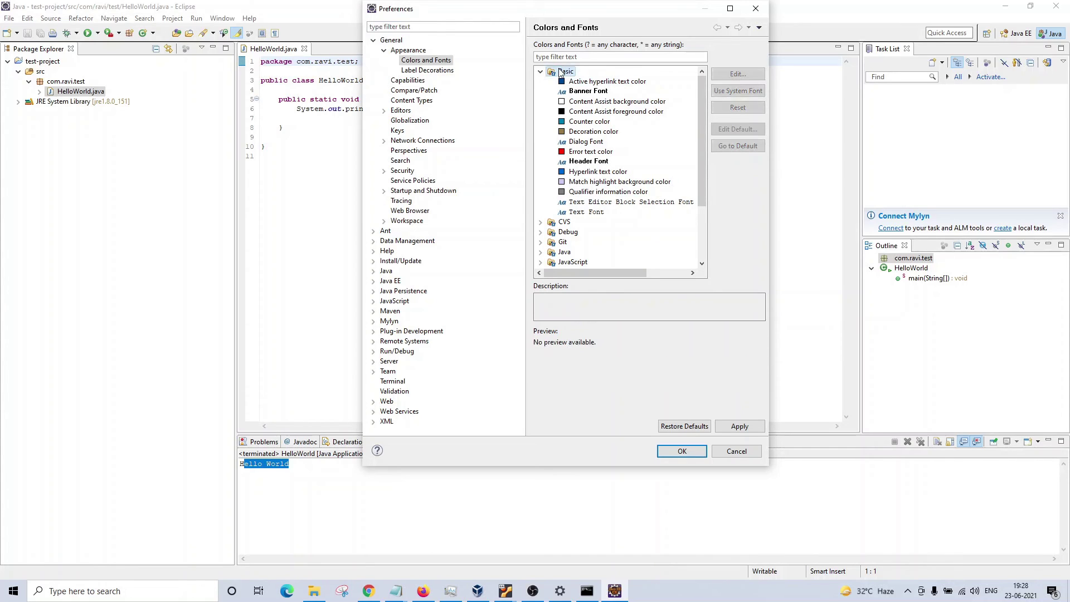
left_click(586, 212)
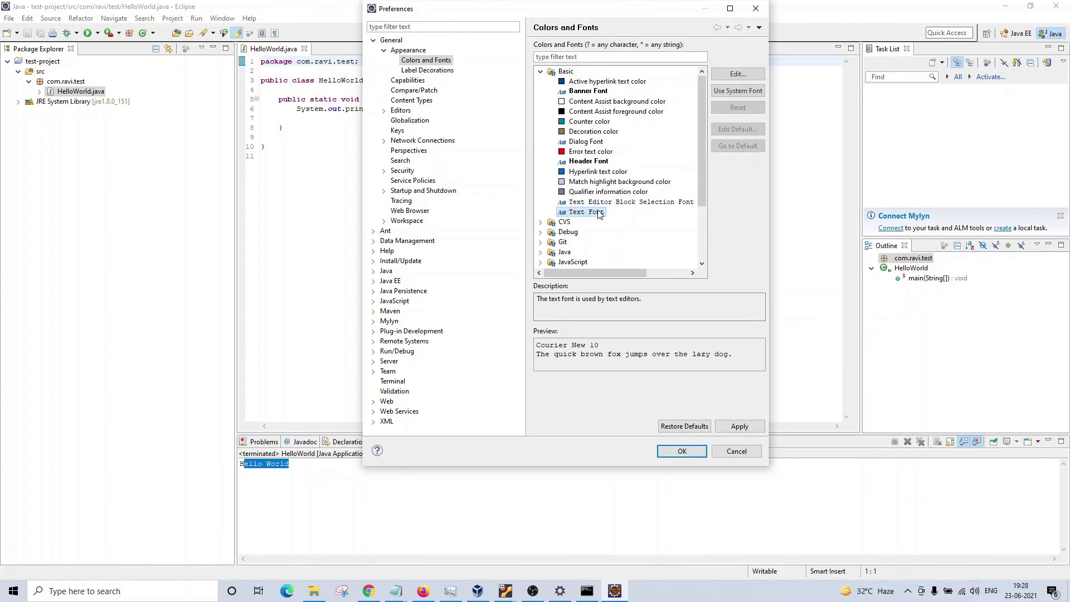
left_click(735, 74)
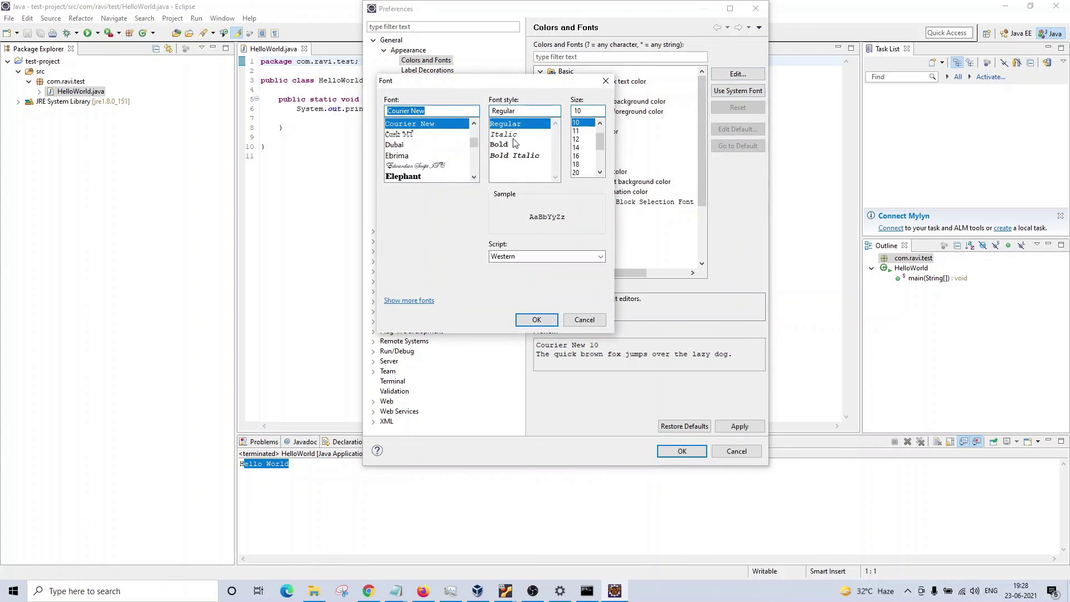
left_click(578, 147)
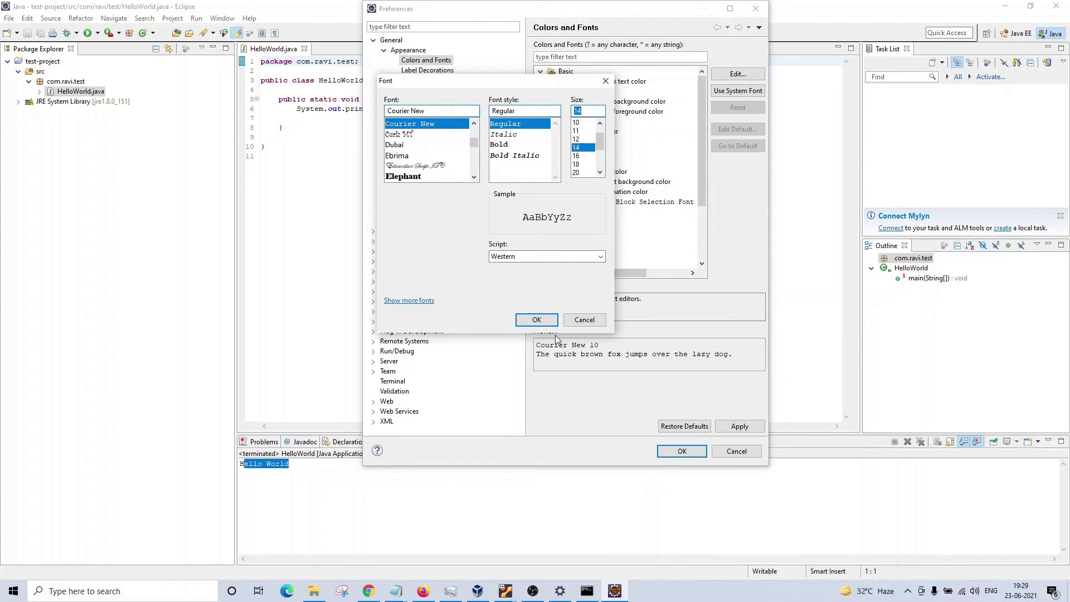
left_click(537, 319)
left_click(740, 427)
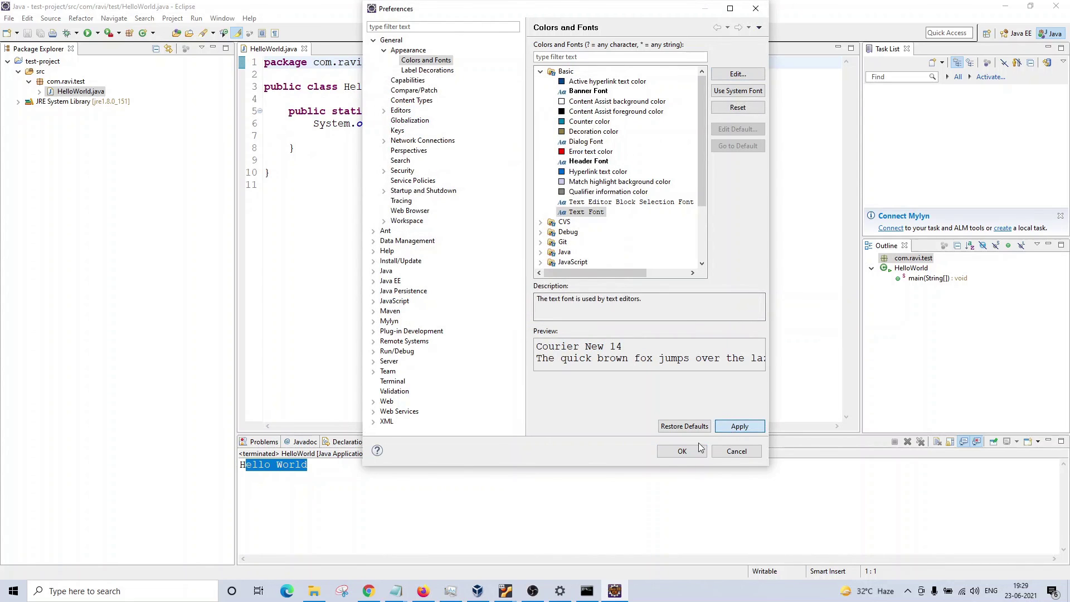
left_click(674, 452)
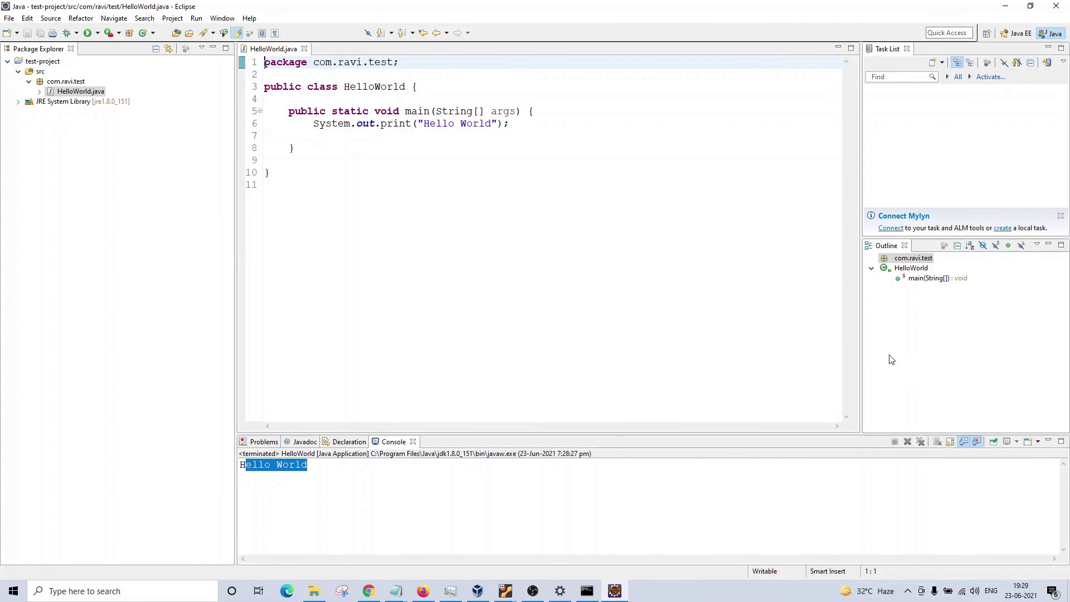
- Widen the code editor by narrowing the Task List and Outline area and the Package Explorer
left_click_drag(862, 343, 978, 343)
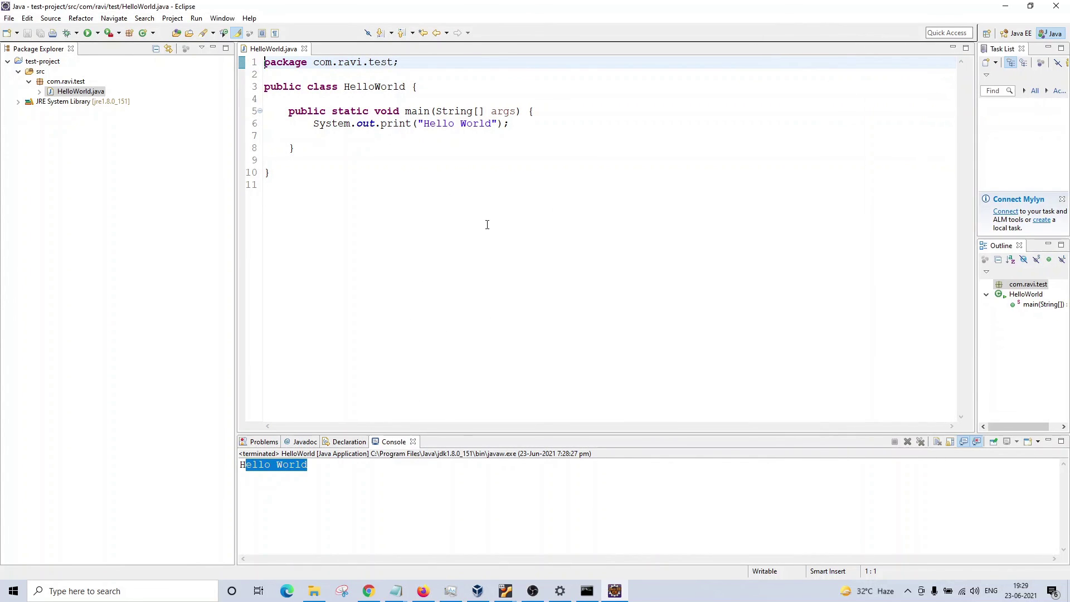
left_click(376, 184)
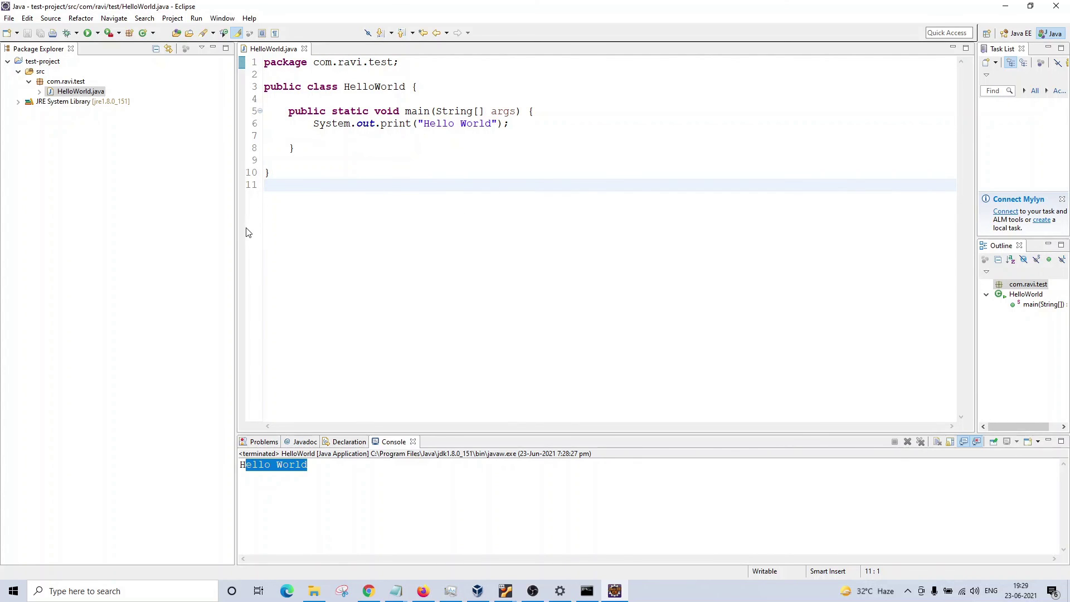
left_click_drag(235, 236, 179, 240)
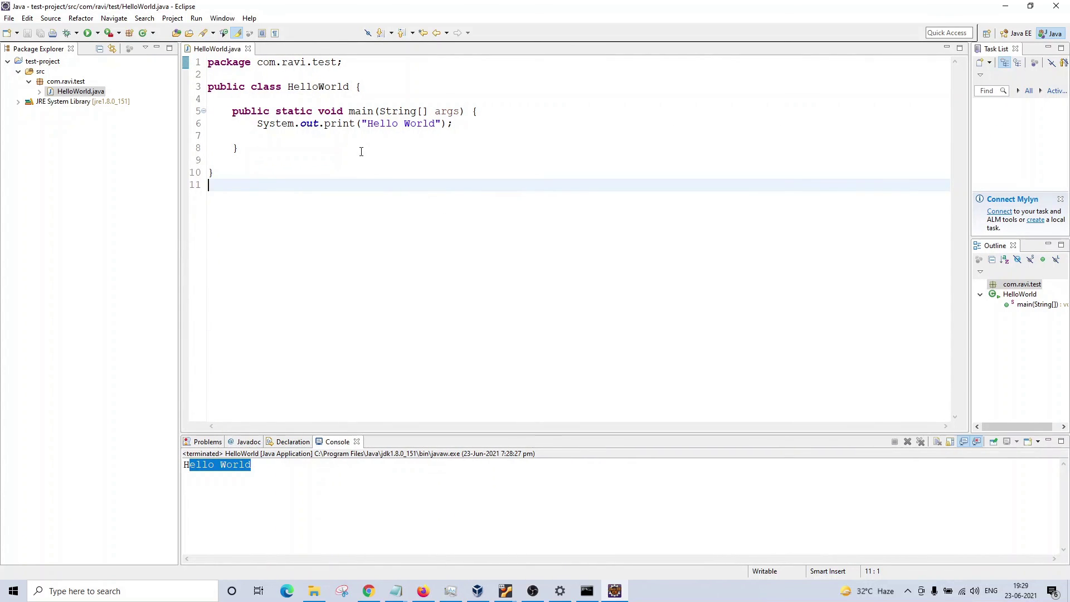
- Run the HelloWorld class again as a Java application
right_click(361, 152)
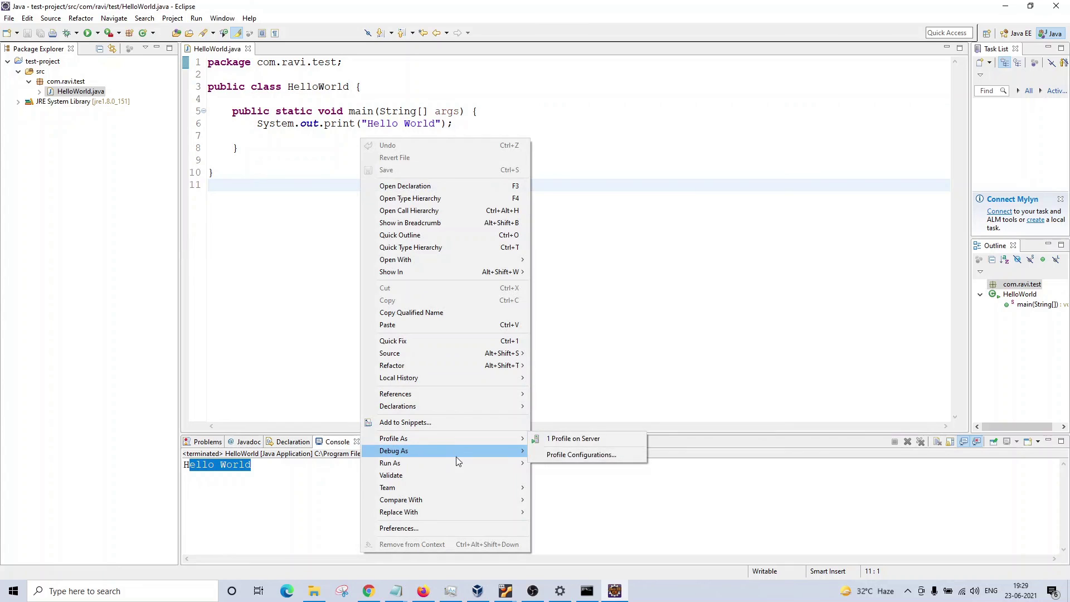
mouse_move(458, 463)
left_click(577, 476)
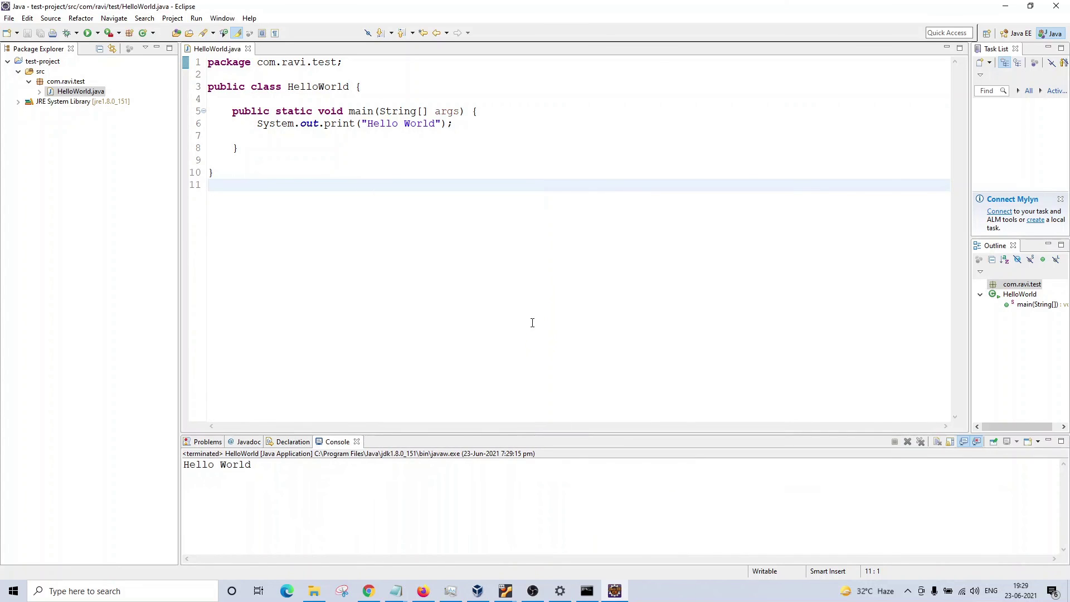